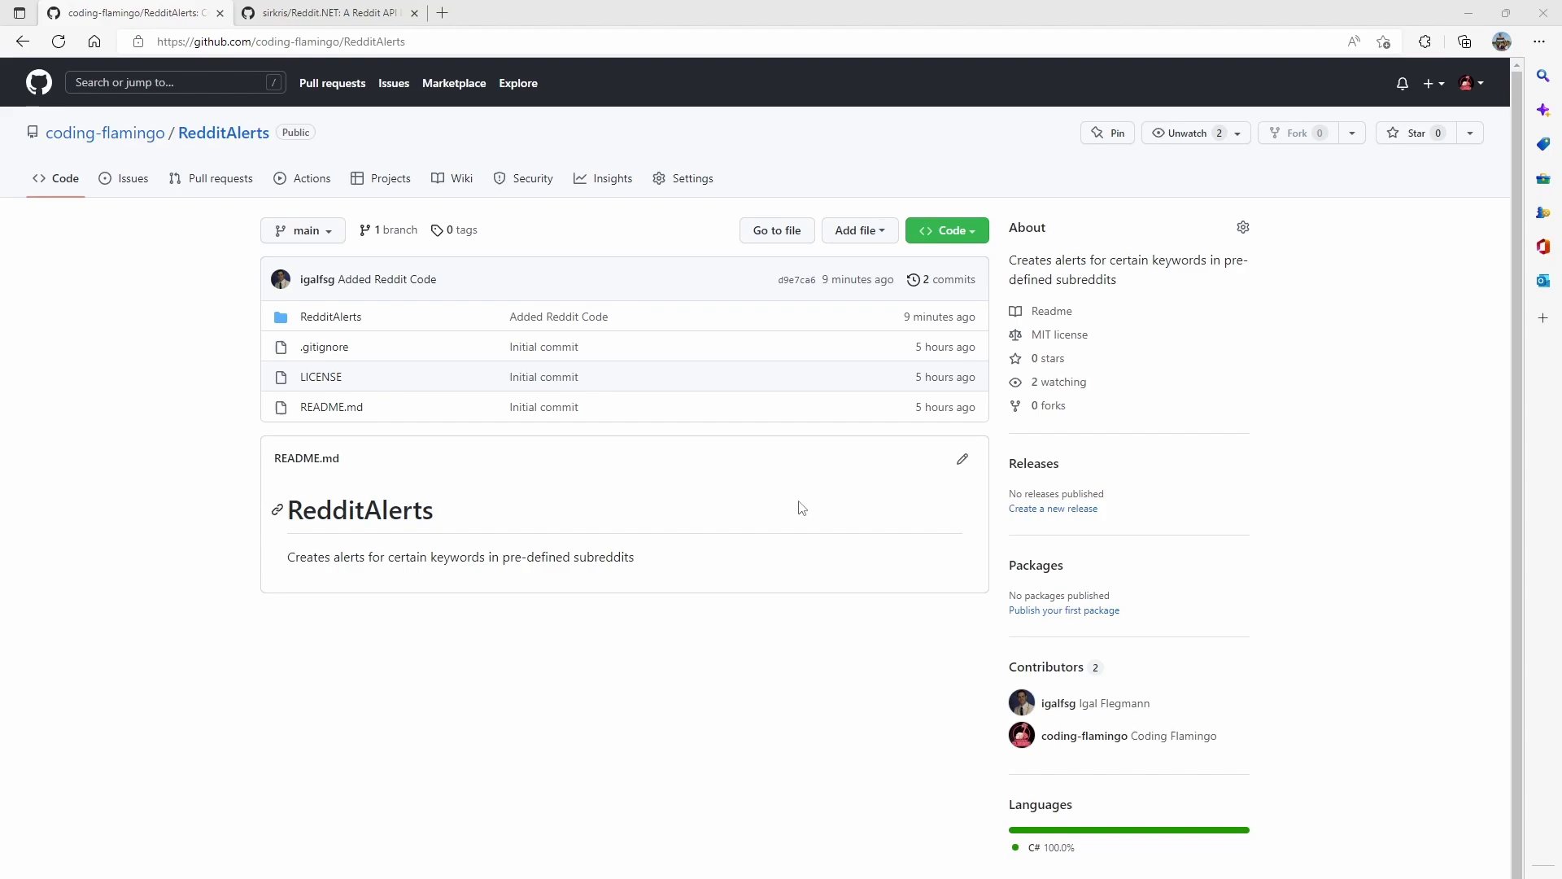
Review the Reddit.NET library documentation, then return to the Reddit app preferences page
{"action": "left_click", "coordinate": [329, 12]}
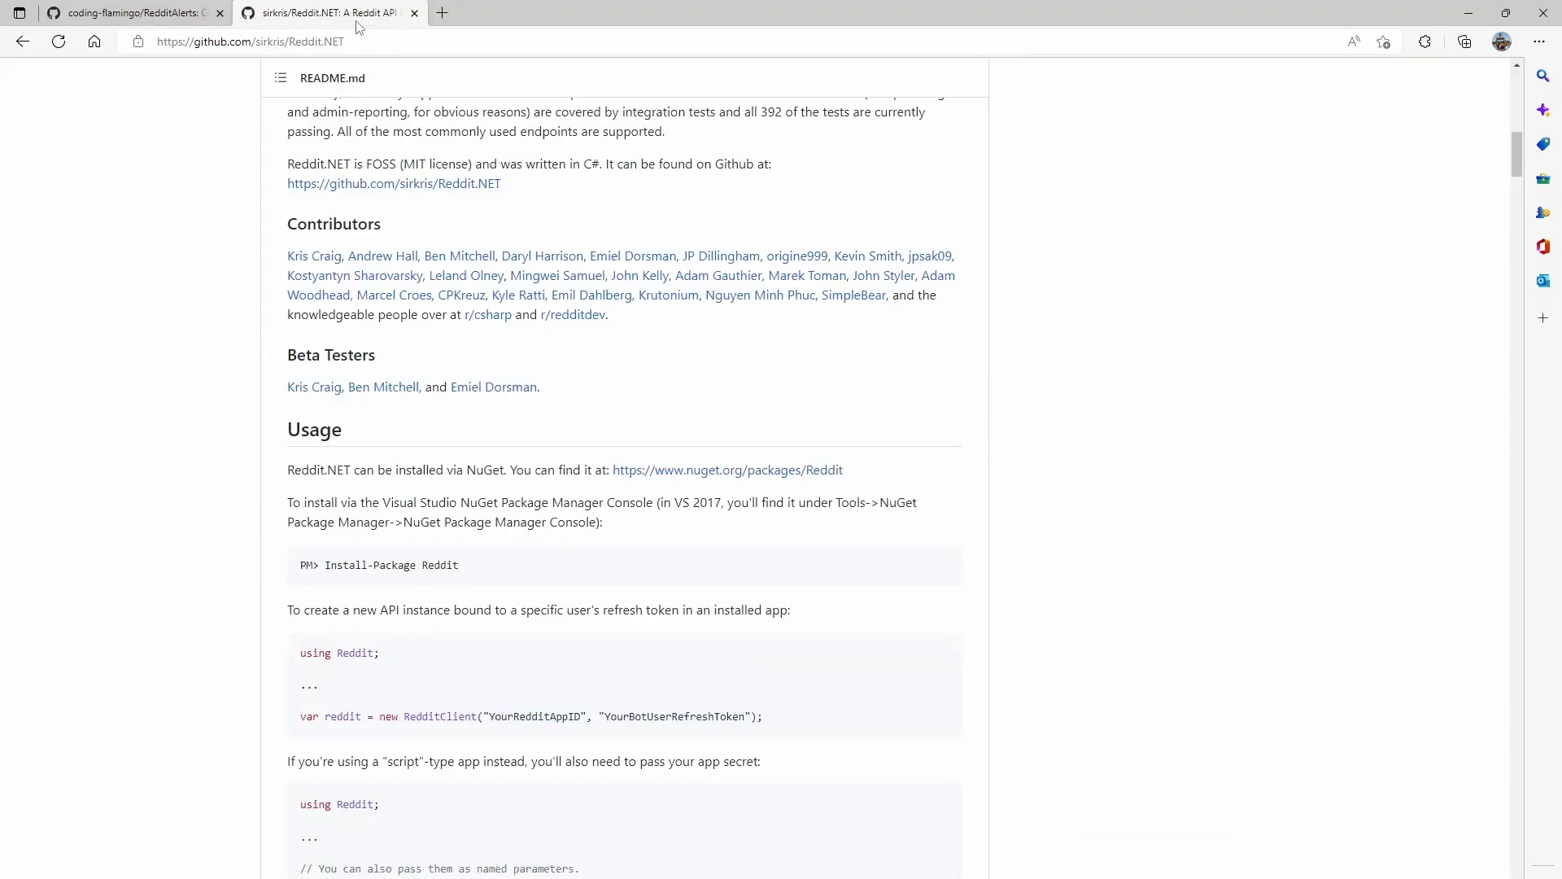
{"action": "scroll", "coordinate": [382, 135], "scroll_direction": "up", "scroll_amount": 1}
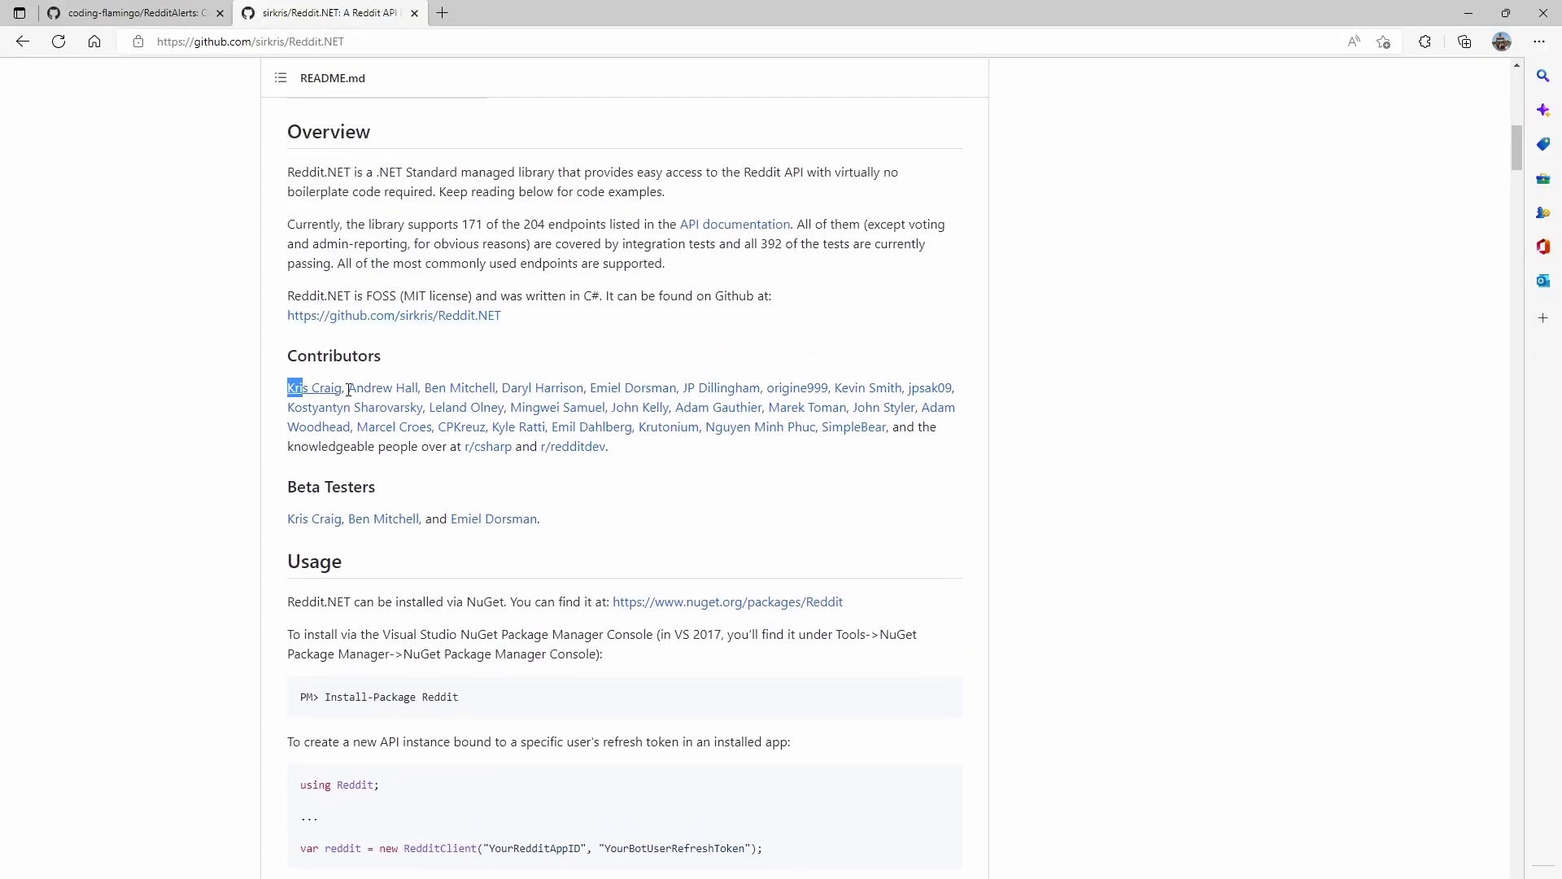
{"action": "left_click_drag", "start_coordinate": [287, 387], "coordinate": [740, 456]}
{"action": "left_click", "coordinate": [633, 476]}
{"action": "left_click", "coordinate": [131, 13]}
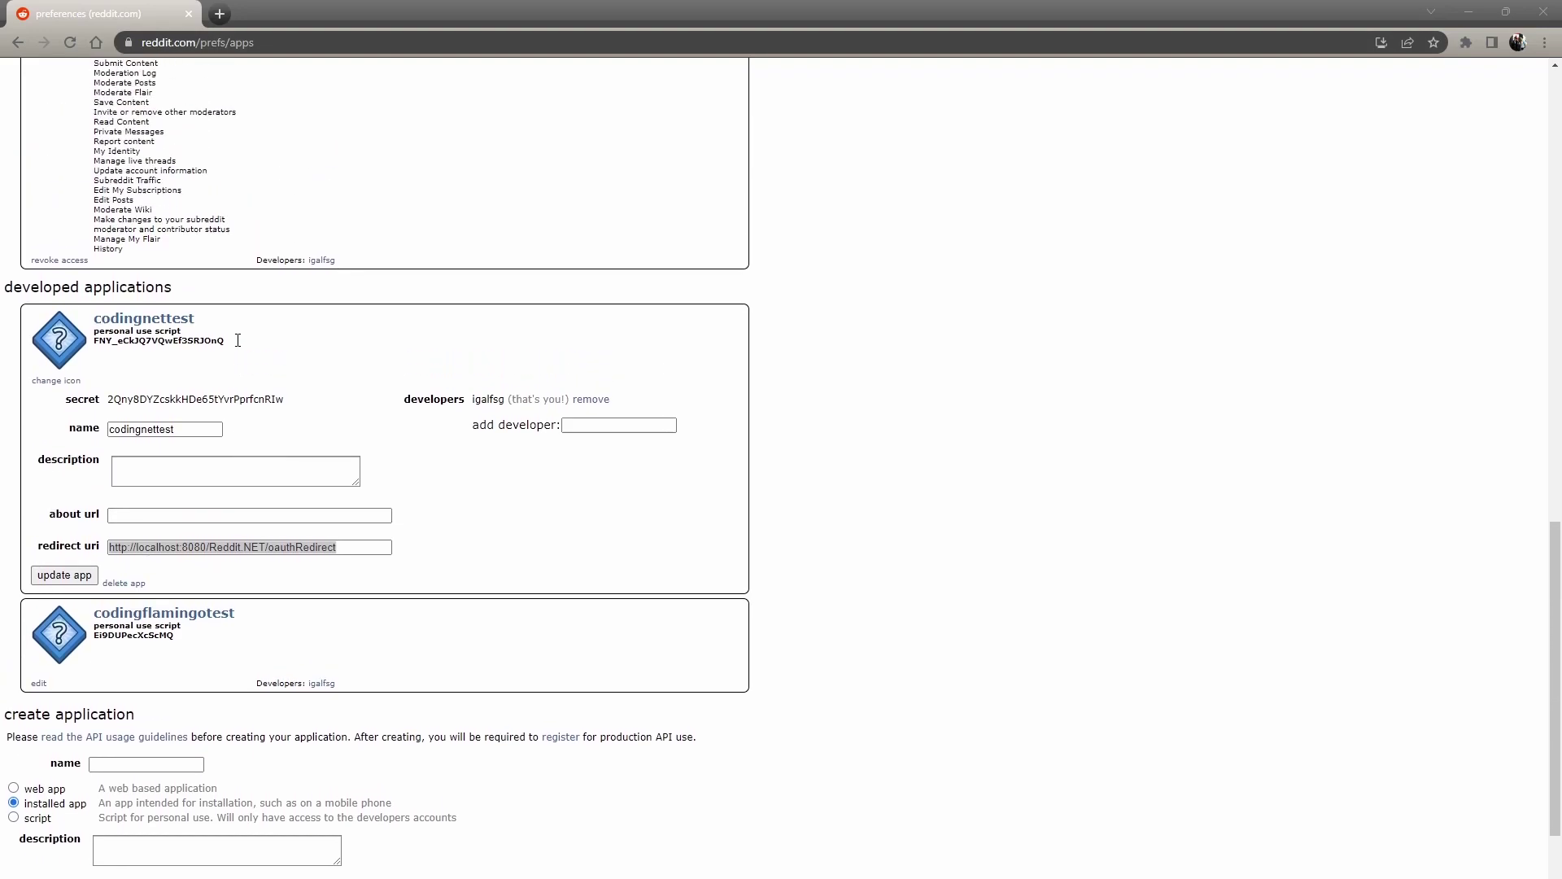
{"action": "scroll", "coordinate": [238, 339], "scroll_direction": "down", "scroll_amount": 4}
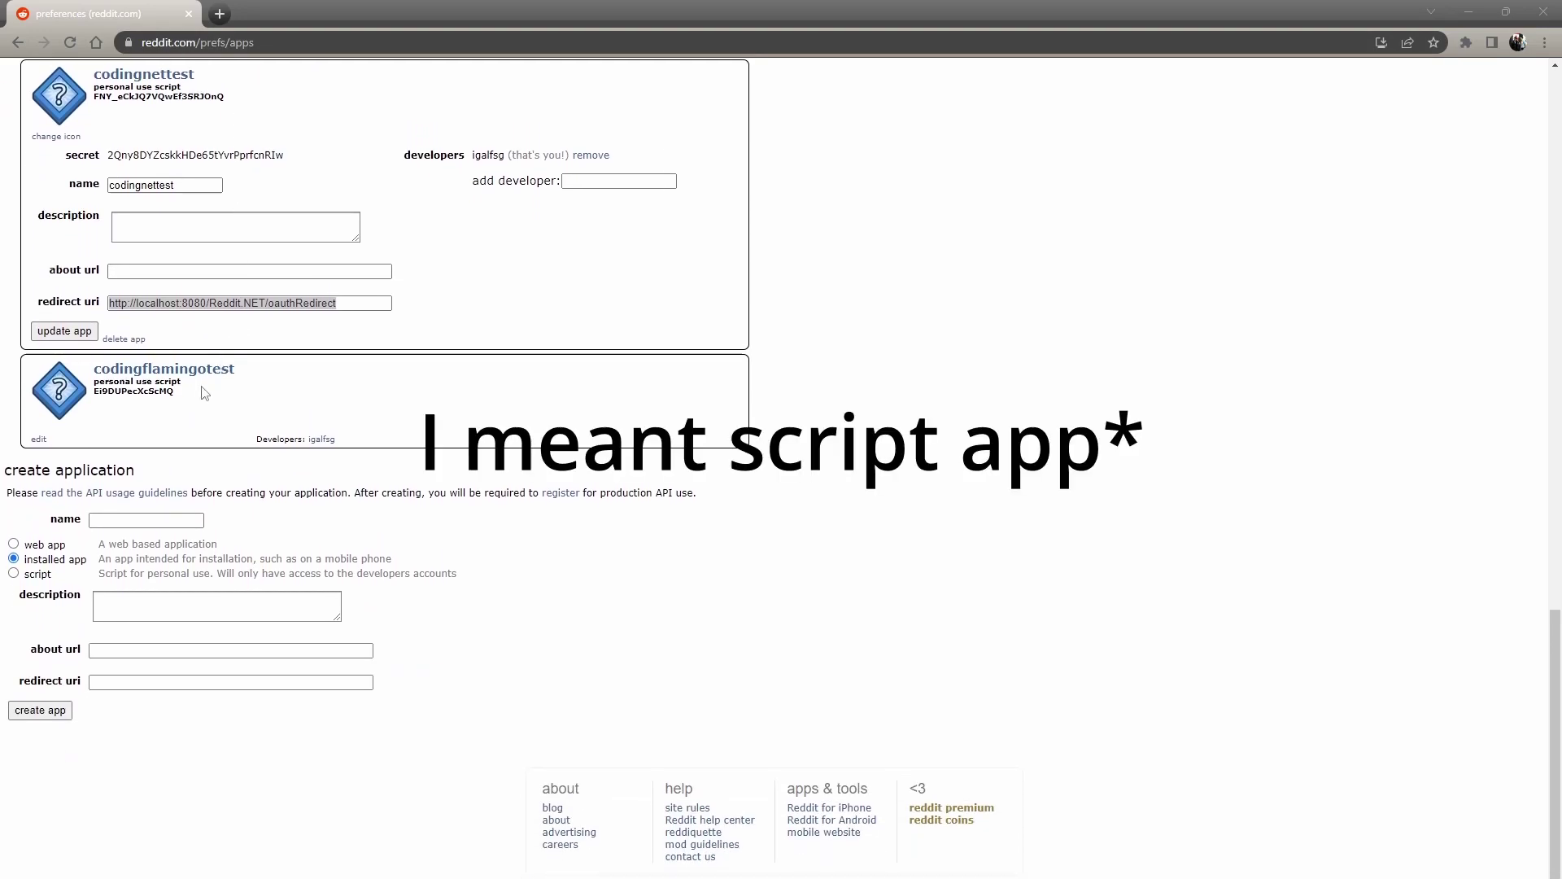
{"action": "left_click", "coordinate": [77, 564]}
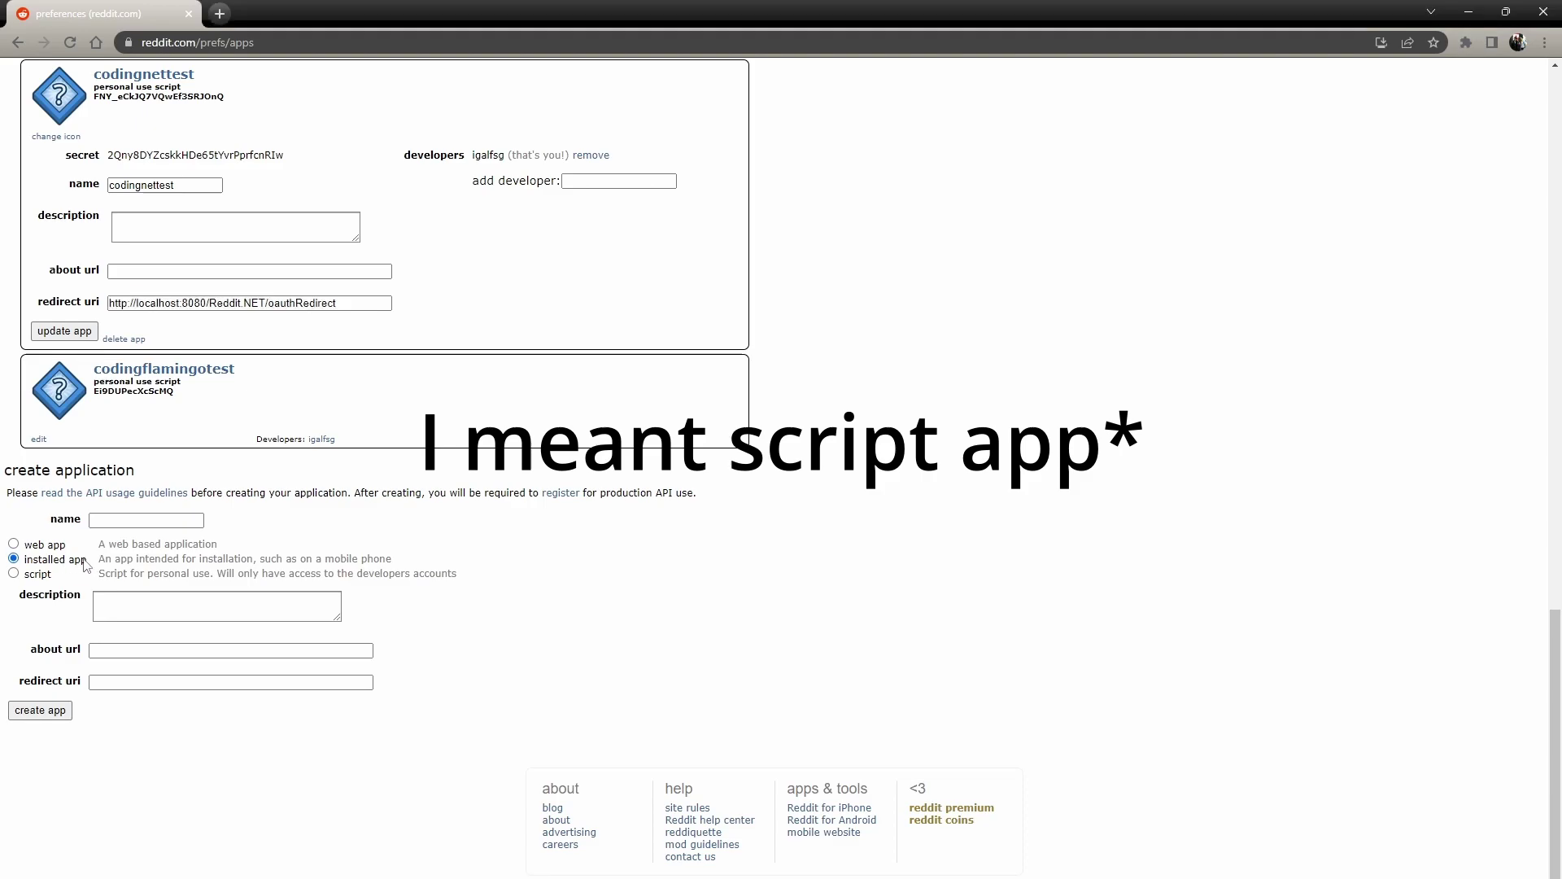
{"action": "left_click", "coordinate": [120, 522]}
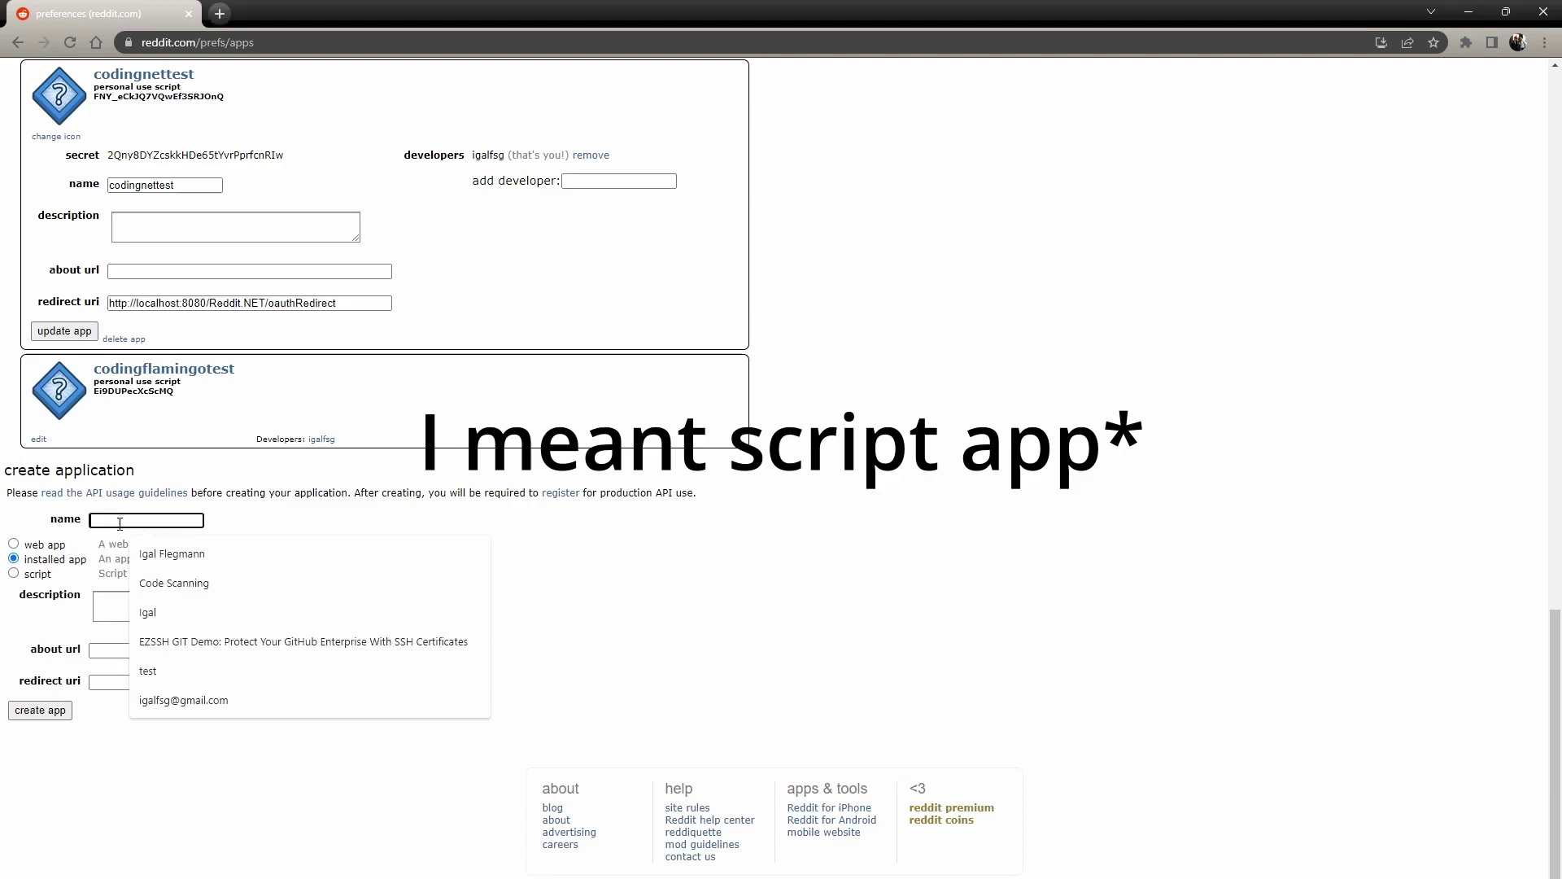
{"action": "left_click_drag", "start_coordinate": [353, 303], "coordinate": [109, 305]}
{"action": "key", "text": "ctrl+c"}
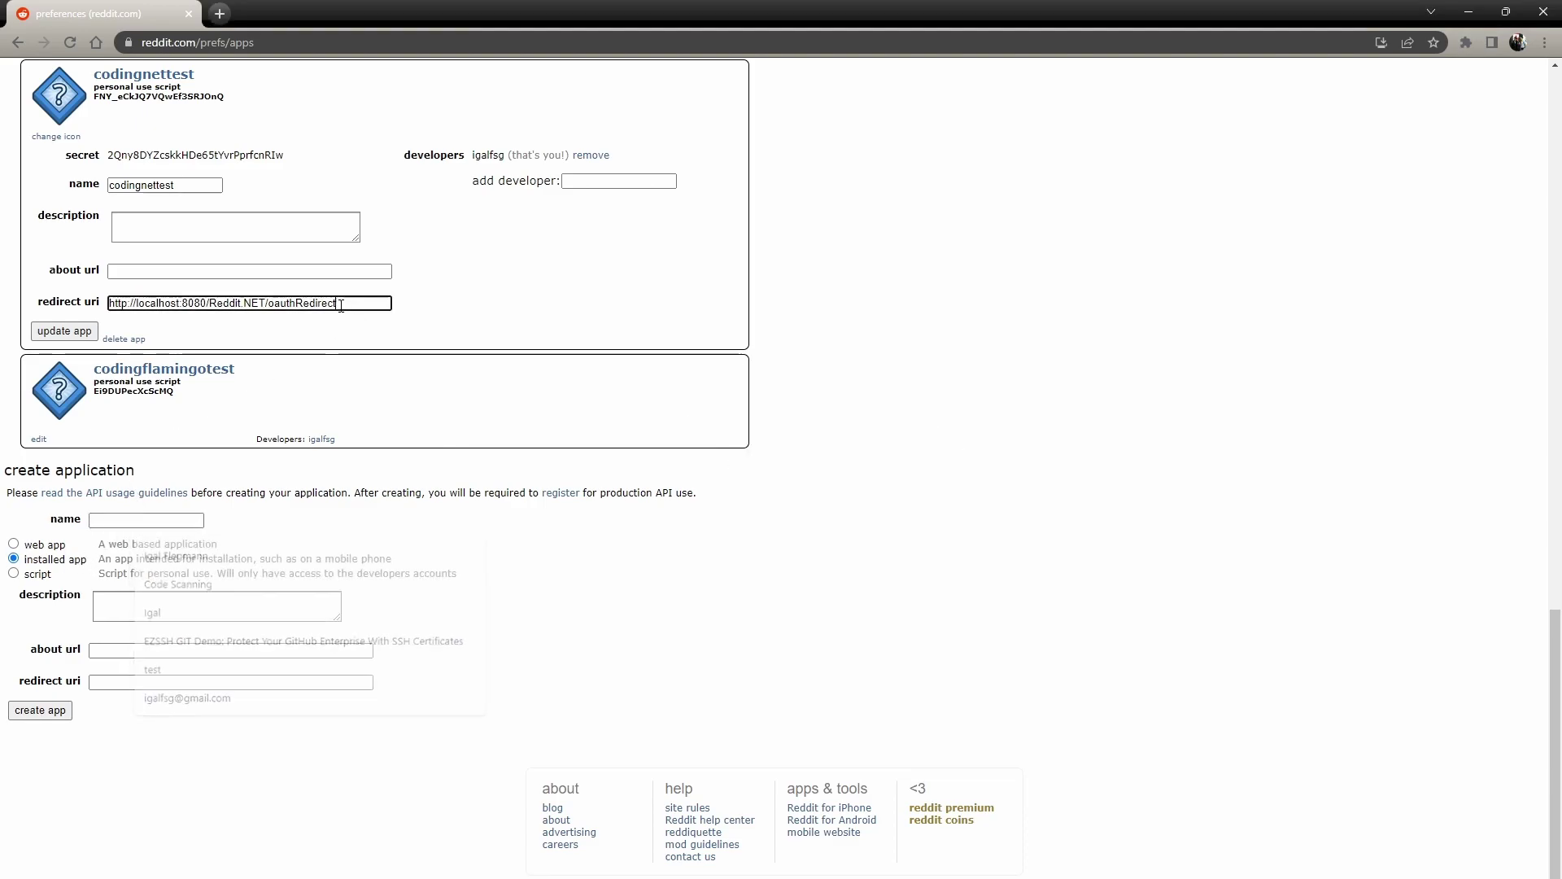
{"action": "key", "text": "ctrl+plus"}
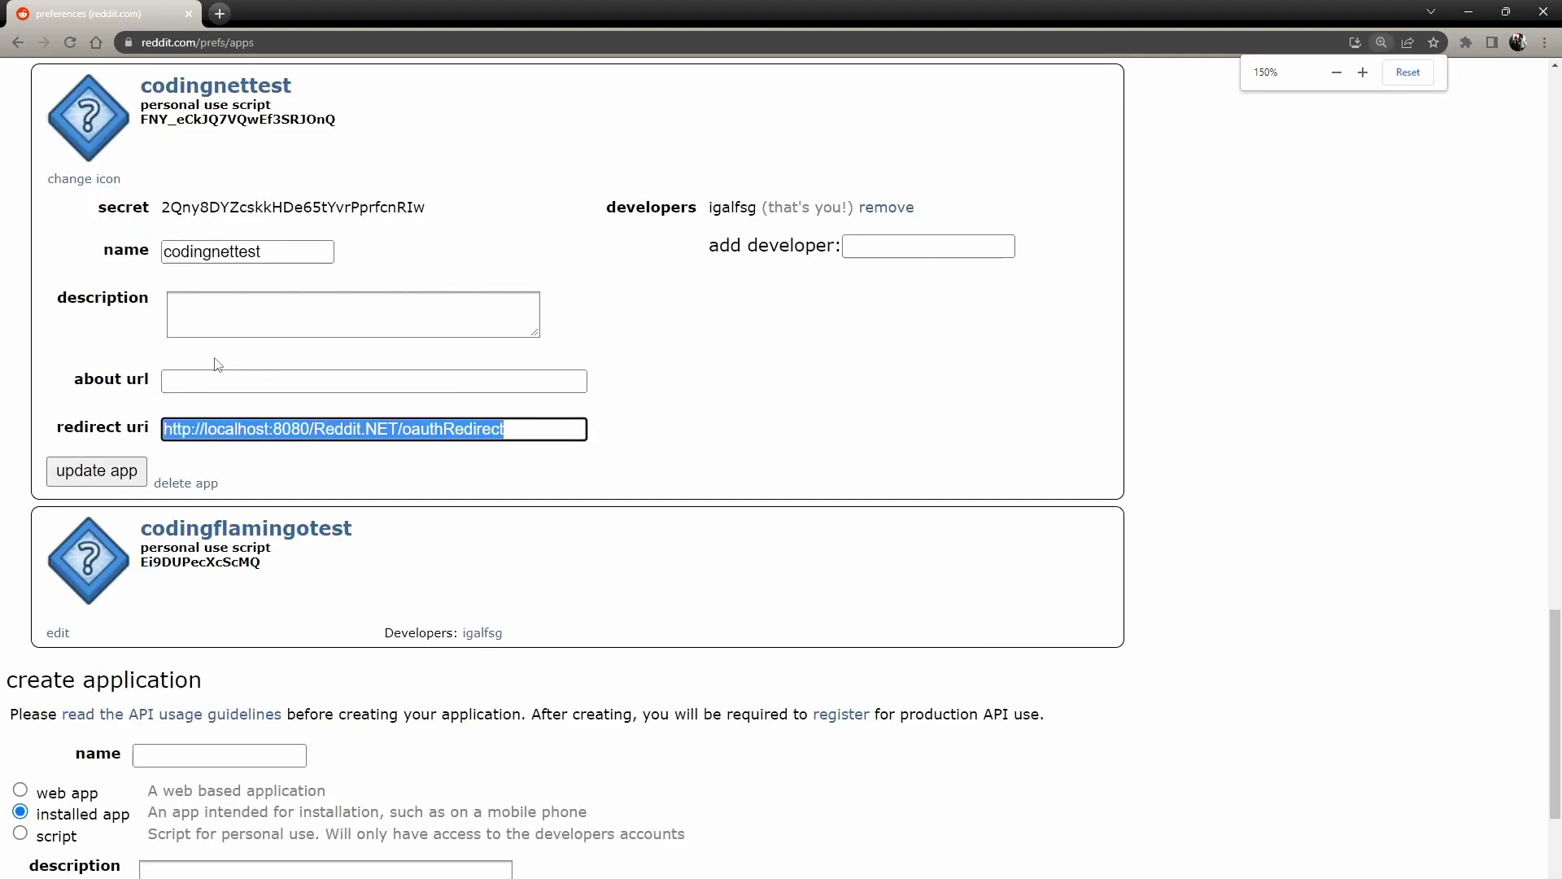
{"action": "key", "text": "ctrl+plus"}
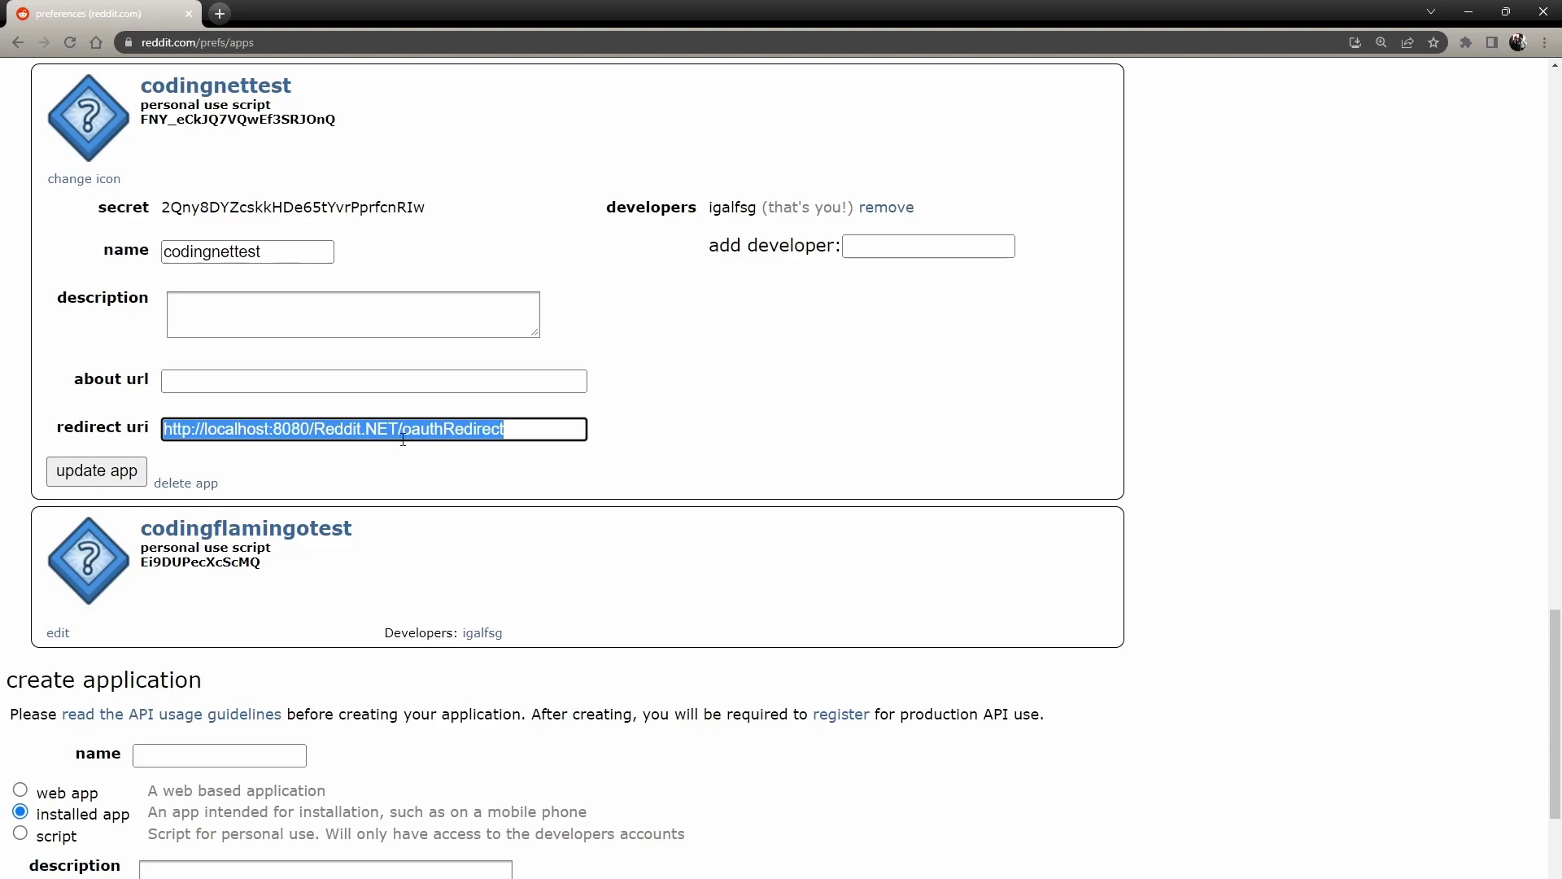
{"action": "scroll", "coordinate": [376, 450], "scroll_direction": "down", "scroll_amount": 3}
{"action": "scroll", "coordinate": [367, 464], "scroll_direction": "down", "scroll_amount": 3}
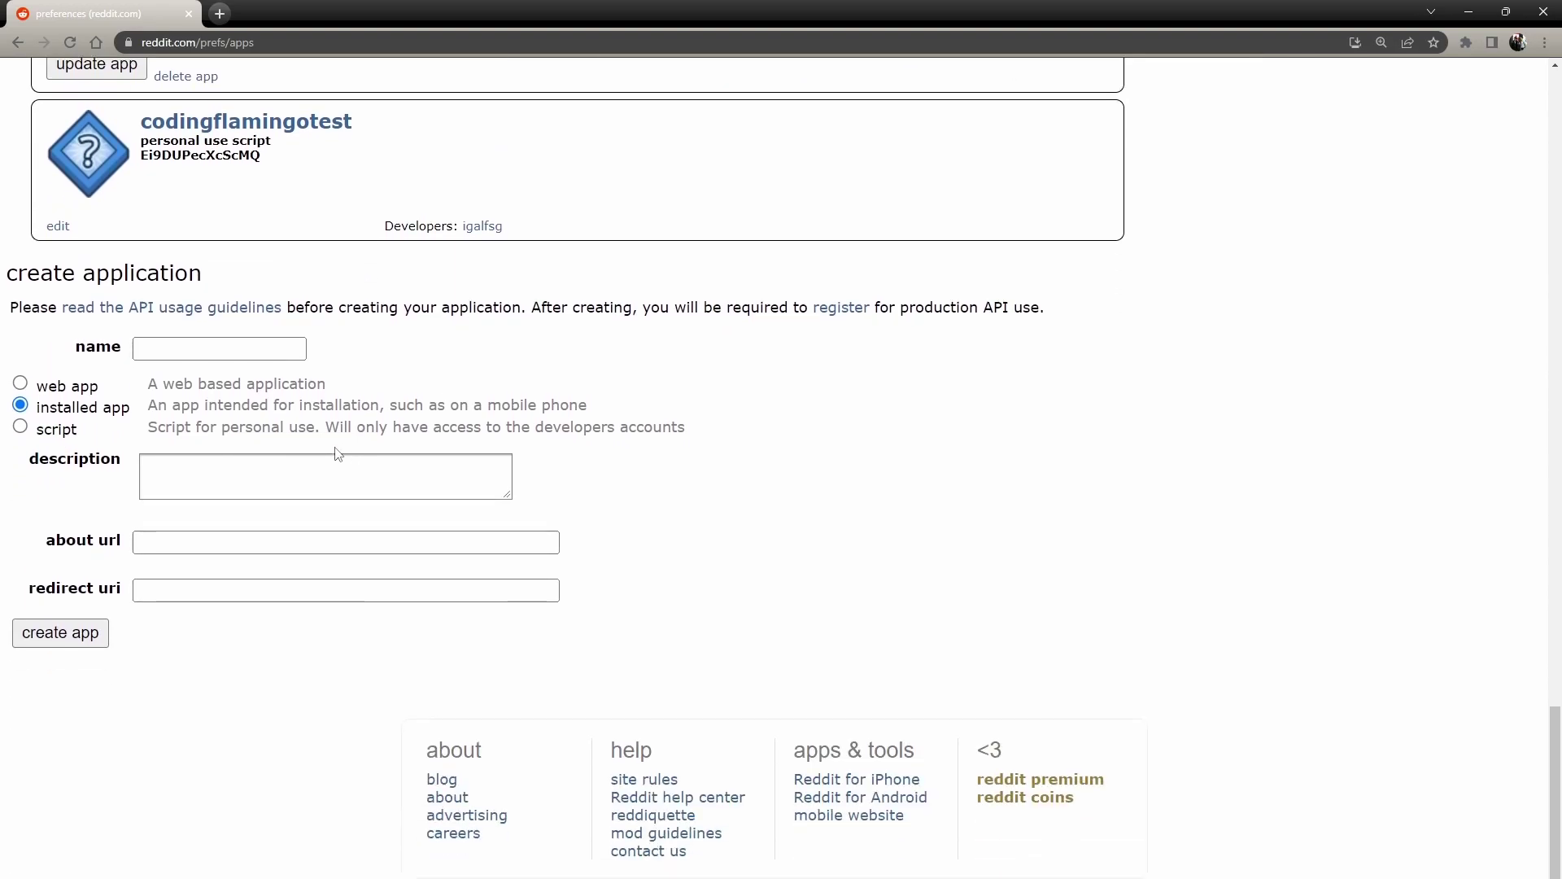
{"action": "scroll", "coordinate": [318, 407], "scroll_direction": "up", "scroll_amount": 2}
{"action": "scroll", "coordinate": [318, 407], "scroll_direction": "up", "scroll_amount": 1}
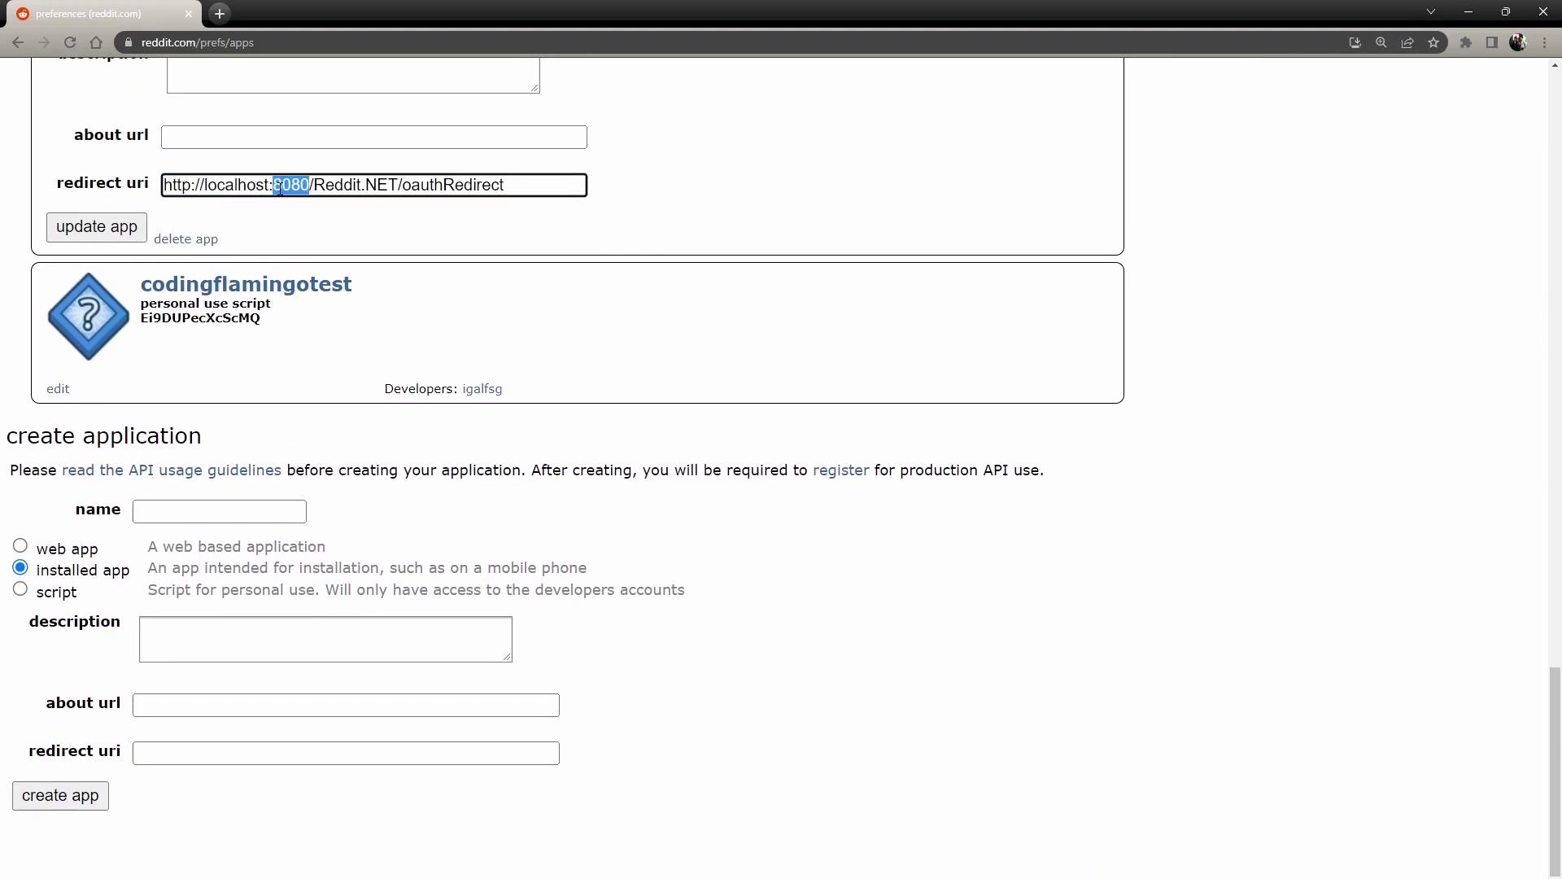
{"action": "left_click", "coordinate": [176, 749]}
{"action": "key", "text": "ctrl+v"}
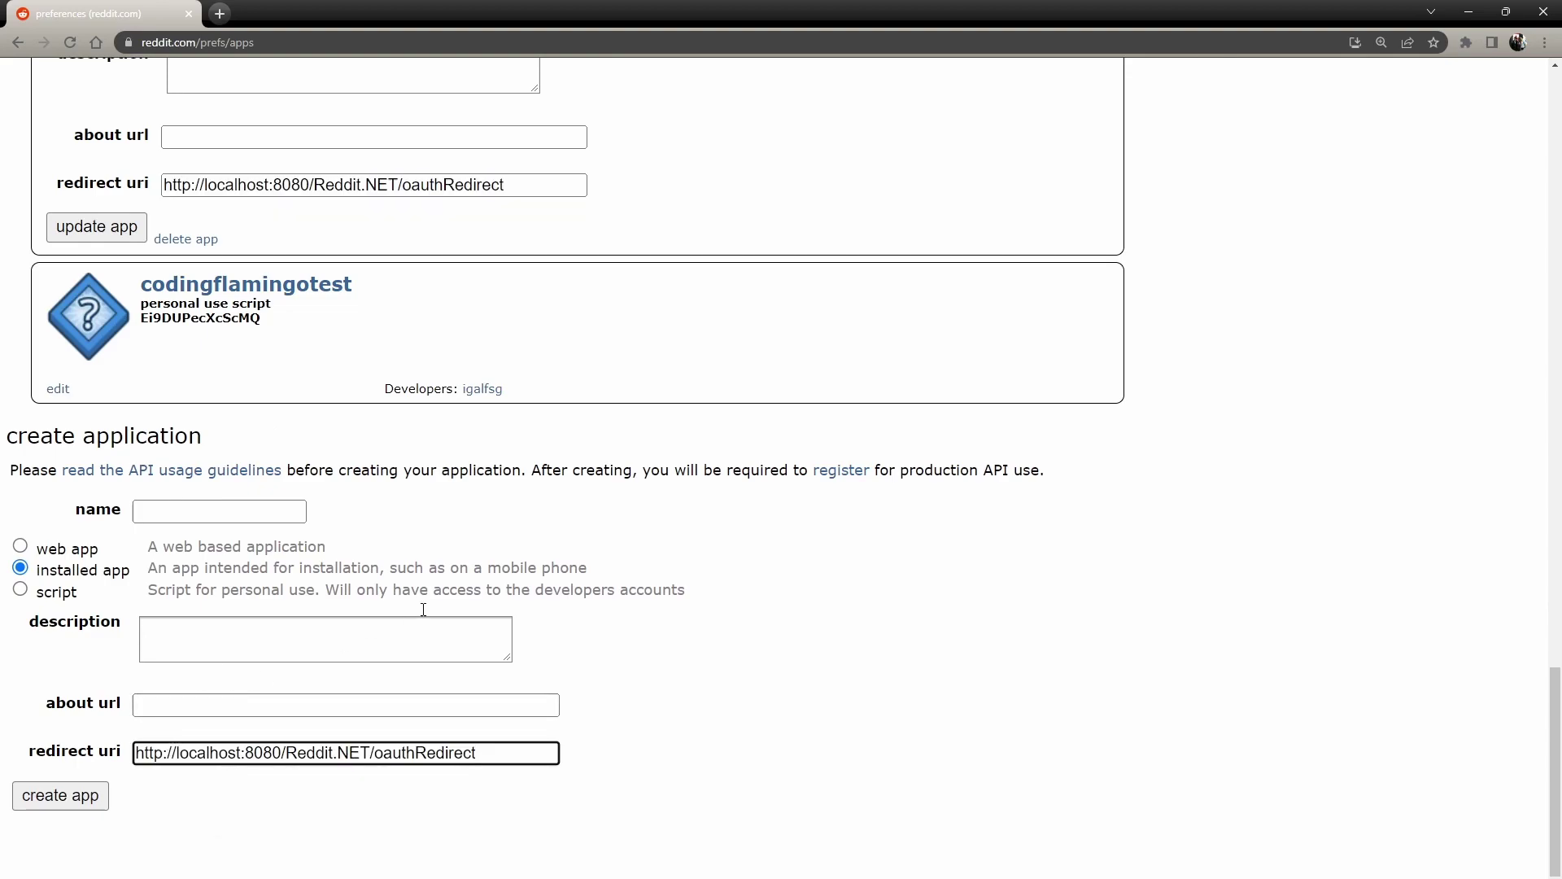
{"action": "left_click", "coordinate": [420, 610]}
{"action": "scroll", "coordinate": [468, 538], "scroll_direction": "up", "scroll_amount": 2}
{"action": "scroll", "coordinate": [378, 498], "scroll_direction": "up", "scroll_amount": 1}
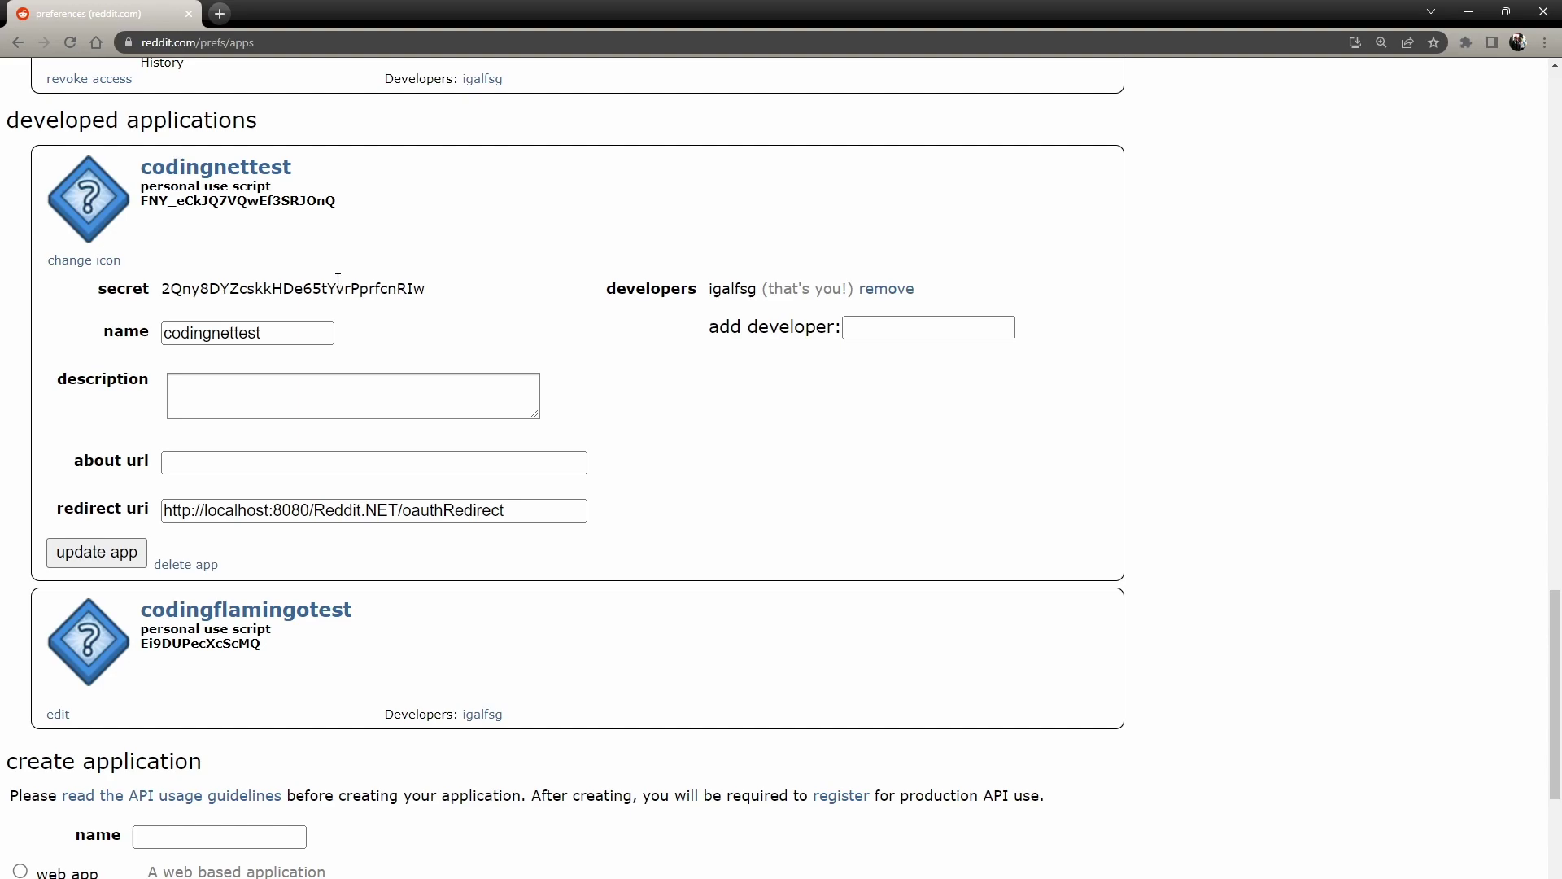
Select the codingnettest app's client ID and secret
{"action": "mouse_move", "coordinate": [345, 205]}
{"action": "left_mouse_down"}
{"action": "mouse_move", "coordinate": [206, 222]}
{"action": "mouse_move", "coordinate": [326, 201]}
{"action": "left_mouse_up"}
{"action": "left_click", "coordinate": [156, 209]}
{"action": "left_click_drag", "start_coordinate": [189, 289], "coordinate": [344, 291]}
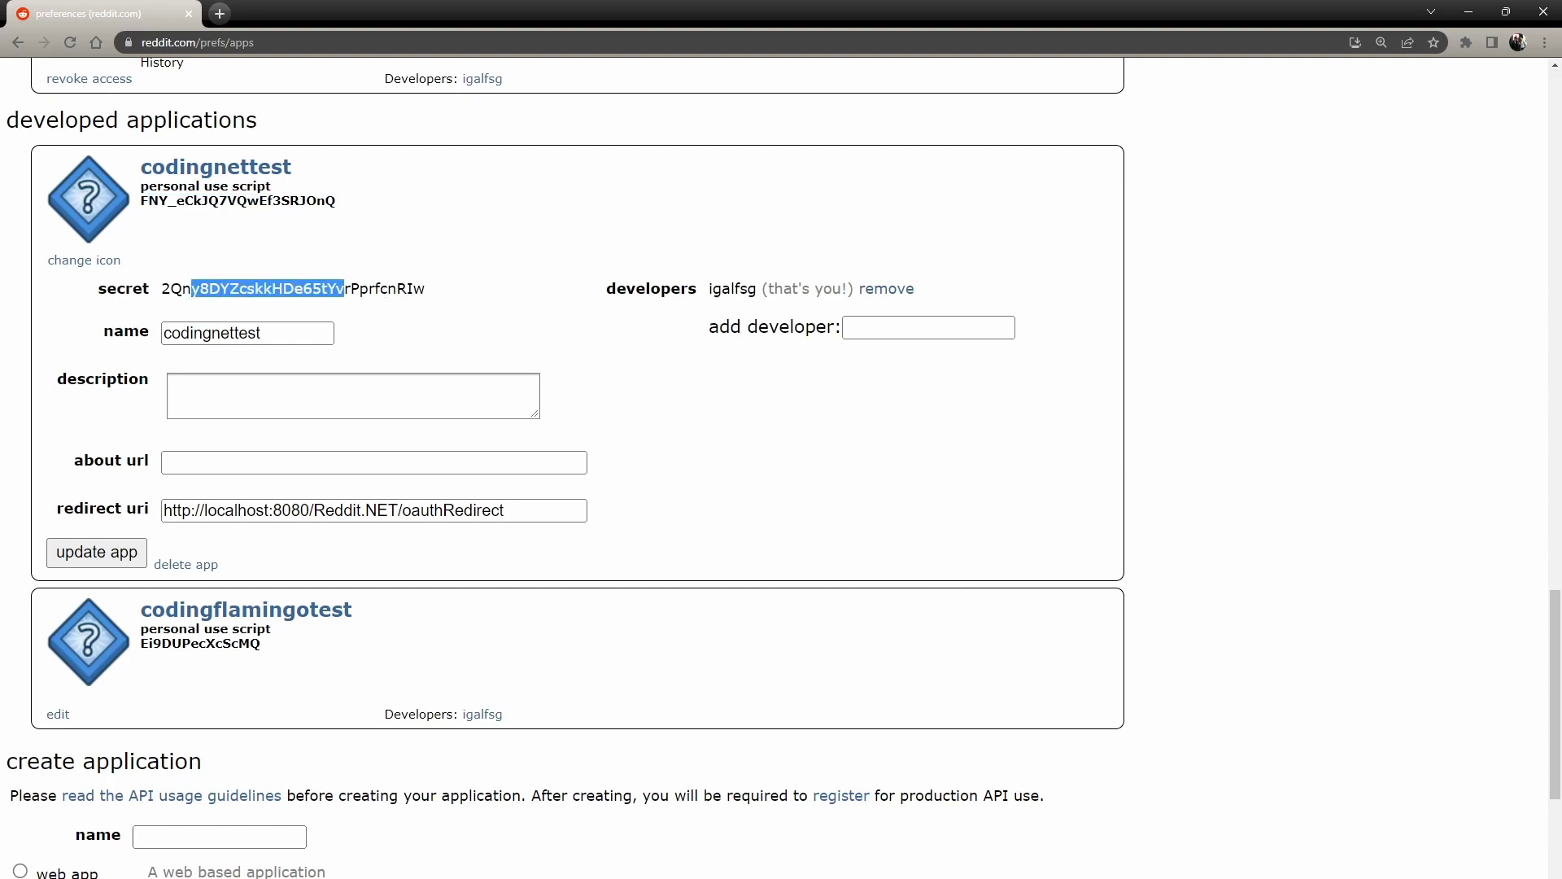
{"action": "scroll", "coordinate": [712, 557], "scroll_direction": "up", "scroll_amount": 3}
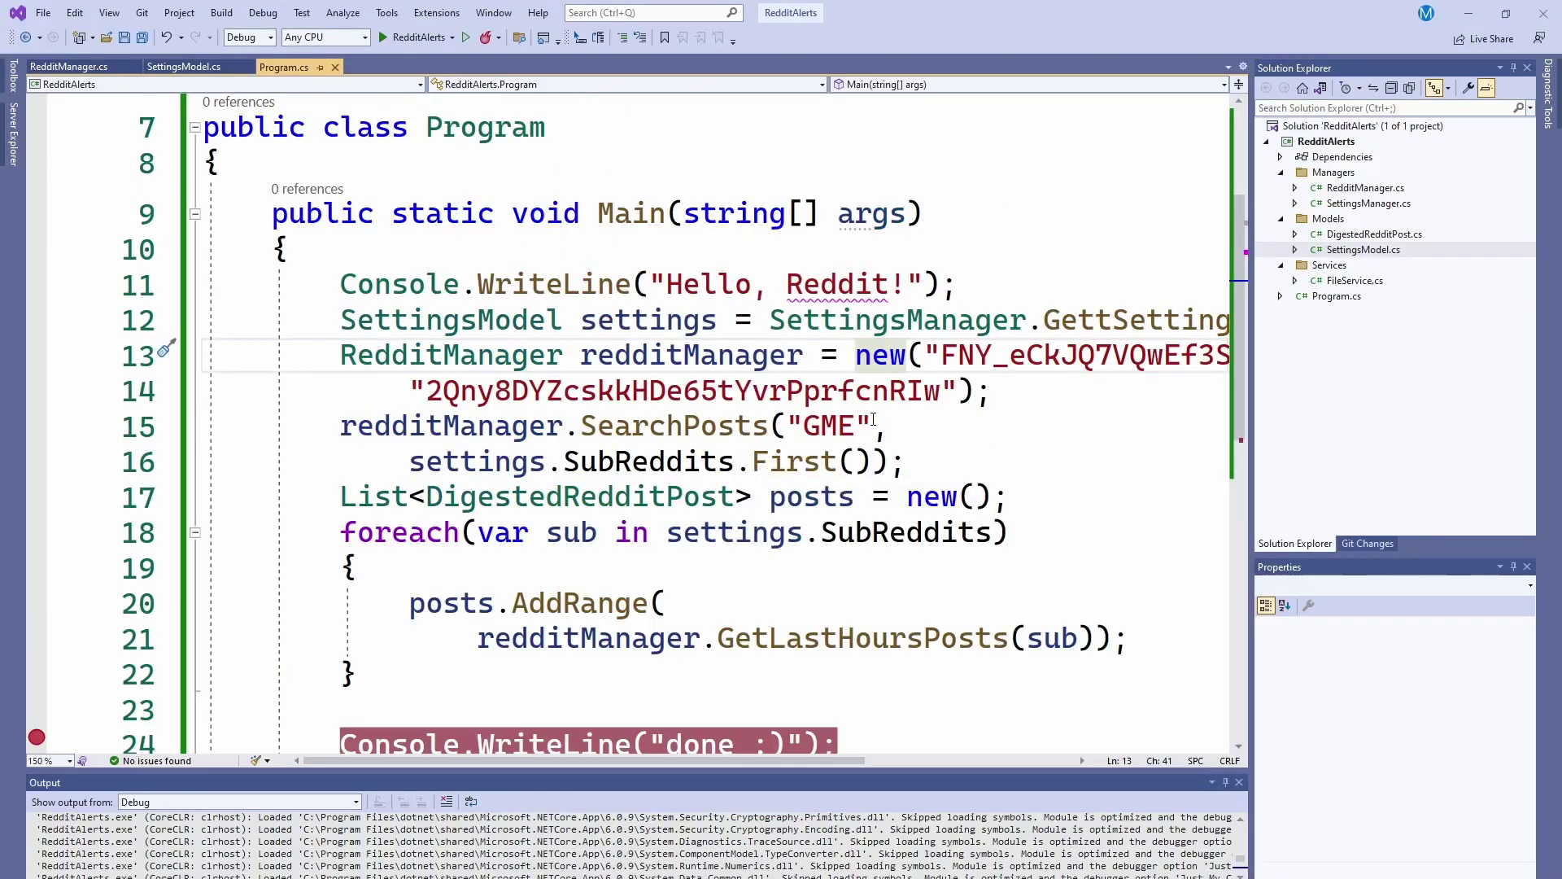
{"action": "mouse_move", "coordinate": [531, 761]}
{"action": "left_mouse_down"}
{"action": "mouse_move", "coordinate": [653, 759]}
{"action": "mouse_move", "coordinate": [629, 756]}
{"action": "left_mouse_up"}
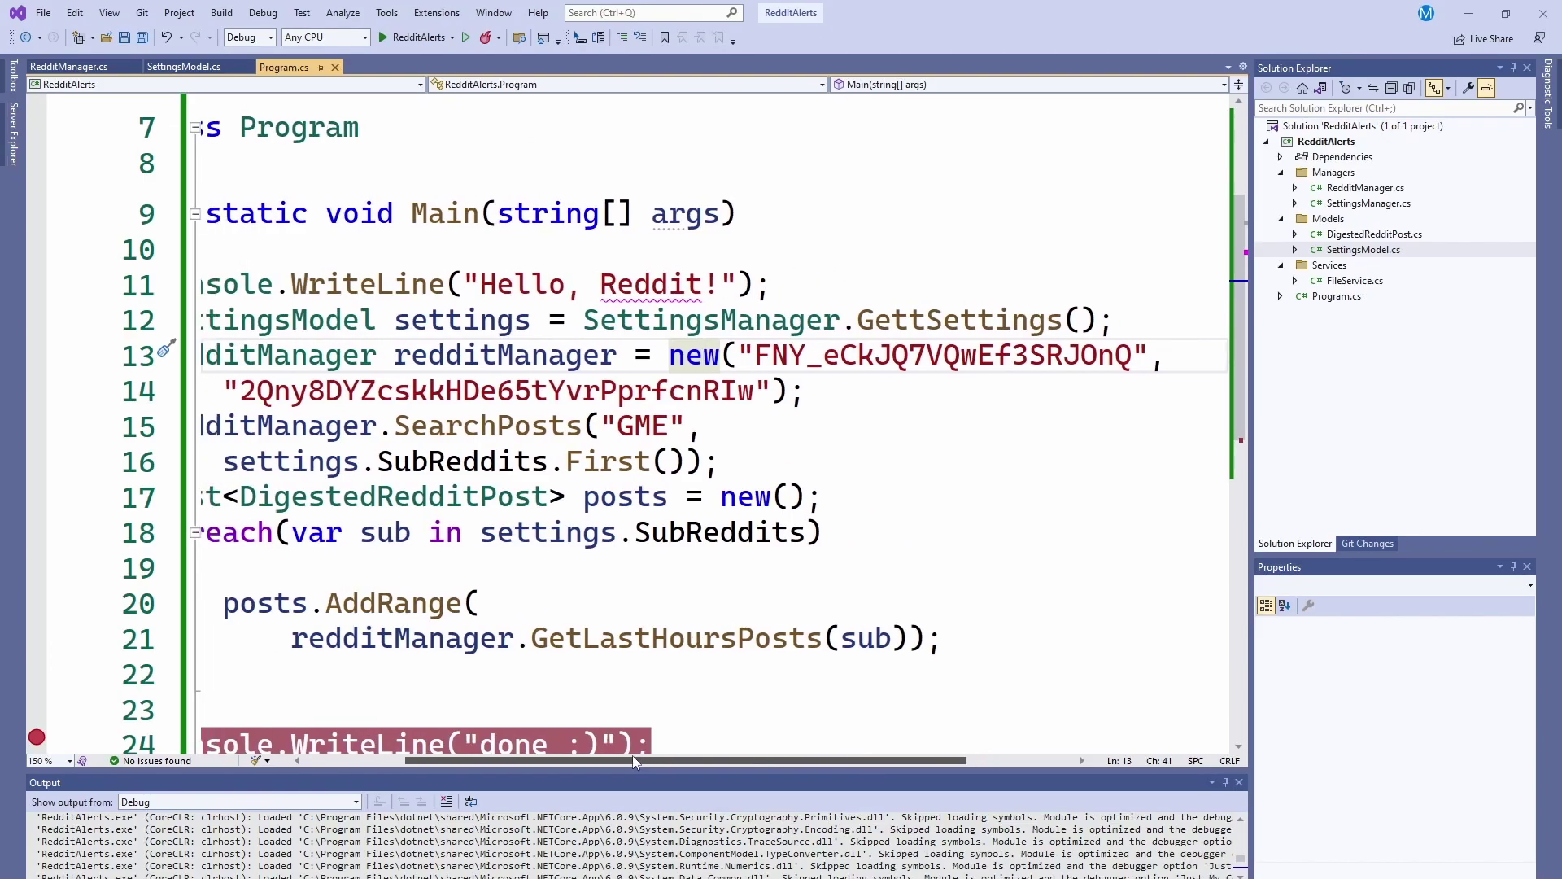
{"action": "mouse_move", "coordinate": [630, 758]}
{"action": "left_mouse_down"}
{"action": "mouse_move", "coordinate": [610, 758]}
{"action": "mouse_move", "coordinate": [620, 722]}
{"action": "left_mouse_up"}
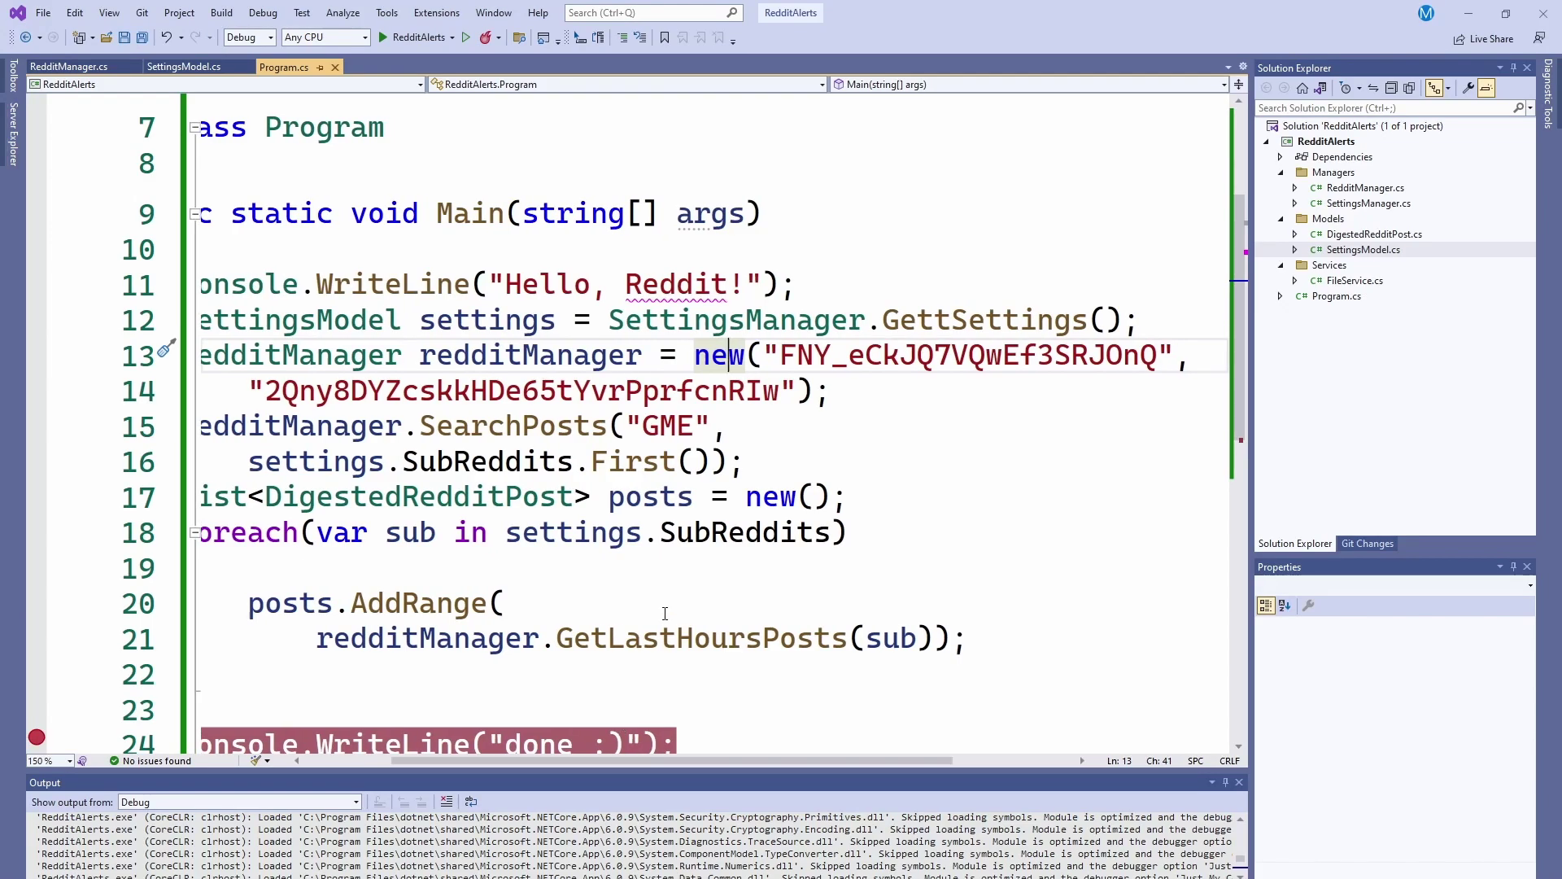
Go to the definition of the RedditManager constructor called on Program.cs line 13
{"action": "right_click", "coordinate": [744, 354]}
{"action": "left_click", "coordinate": [811, 447]}
{"action": "scroll", "coordinate": [676, 488], "scroll_direction": "down", "scroll_amount": 3}
{"action": "scroll", "coordinate": [676, 489], "scroll_direction": "down", "scroll_amount": 5}
{"action": "scroll", "coordinate": [676, 488], "scroll_direction": "down", "scroll_amount": 3}
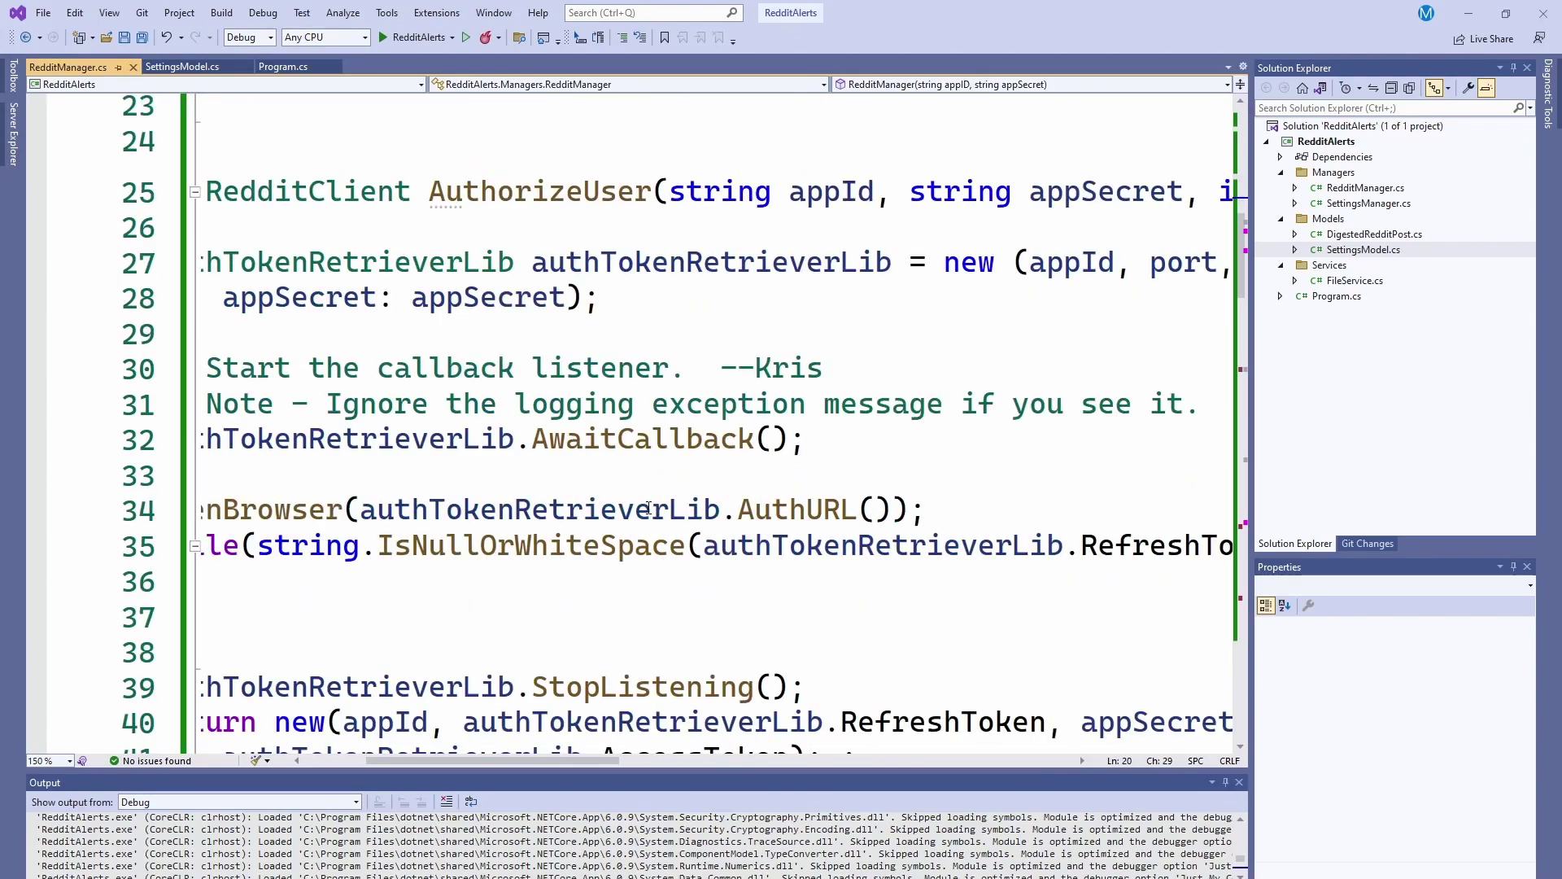
{"action": "mouse_move", "coordinate": [558, 763]}
{"action": "left_mouse_down"}
{"action": "mouse_move", "coordinate": [629, 765]}
{"action": "mouse_move", "coordinate": [596, 755]}
{"action": "left_mouse_up"}
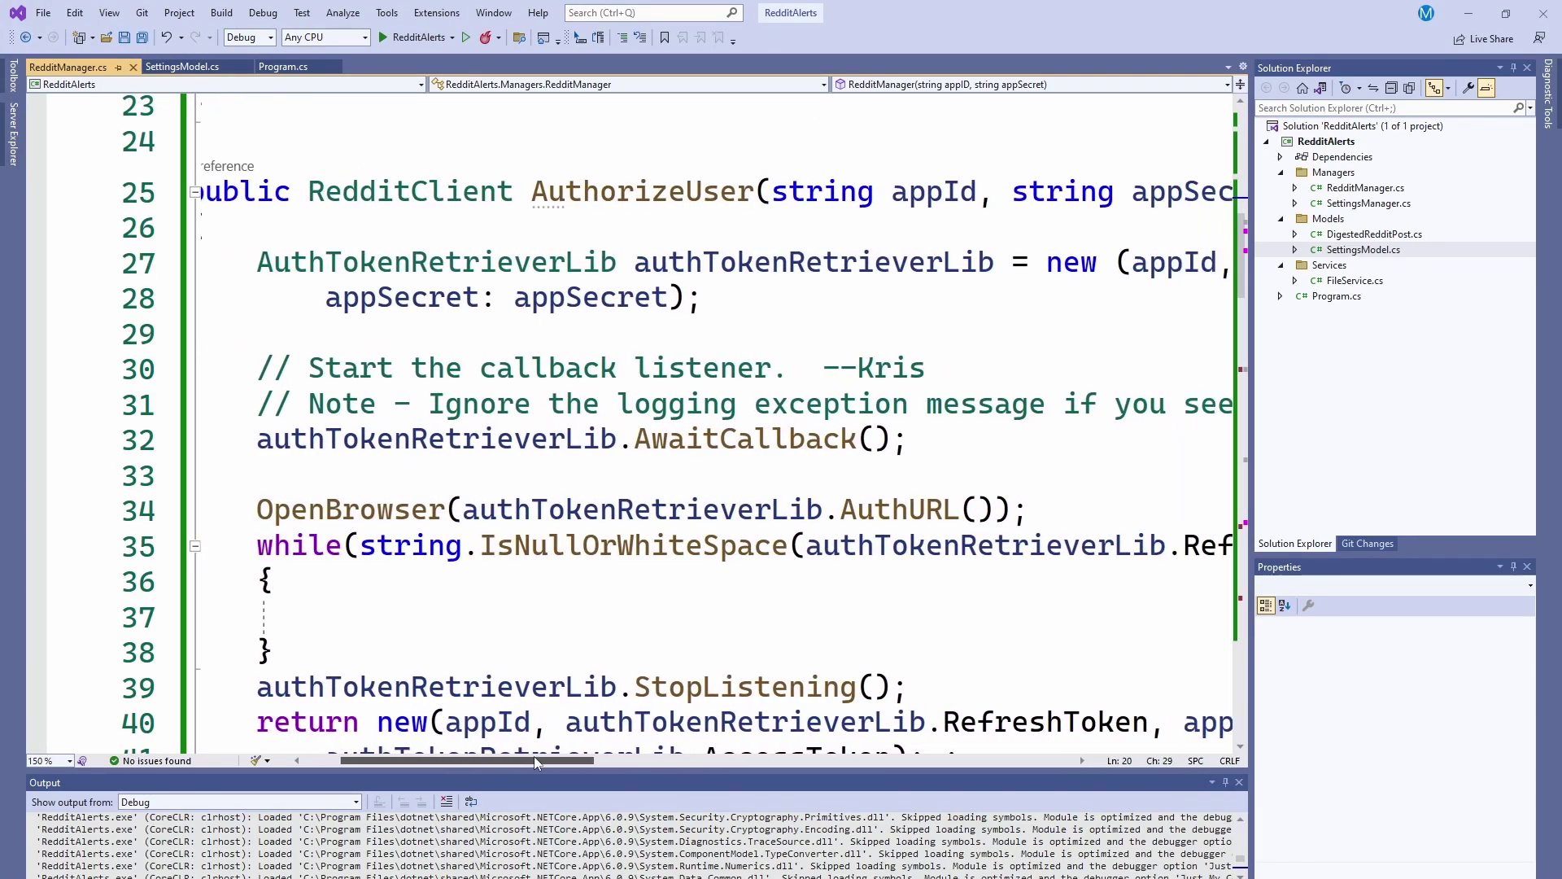
{"action": "scroll", "coordinate": [577, 614], "scroll_direction": "down", "scroll_amount": 5}
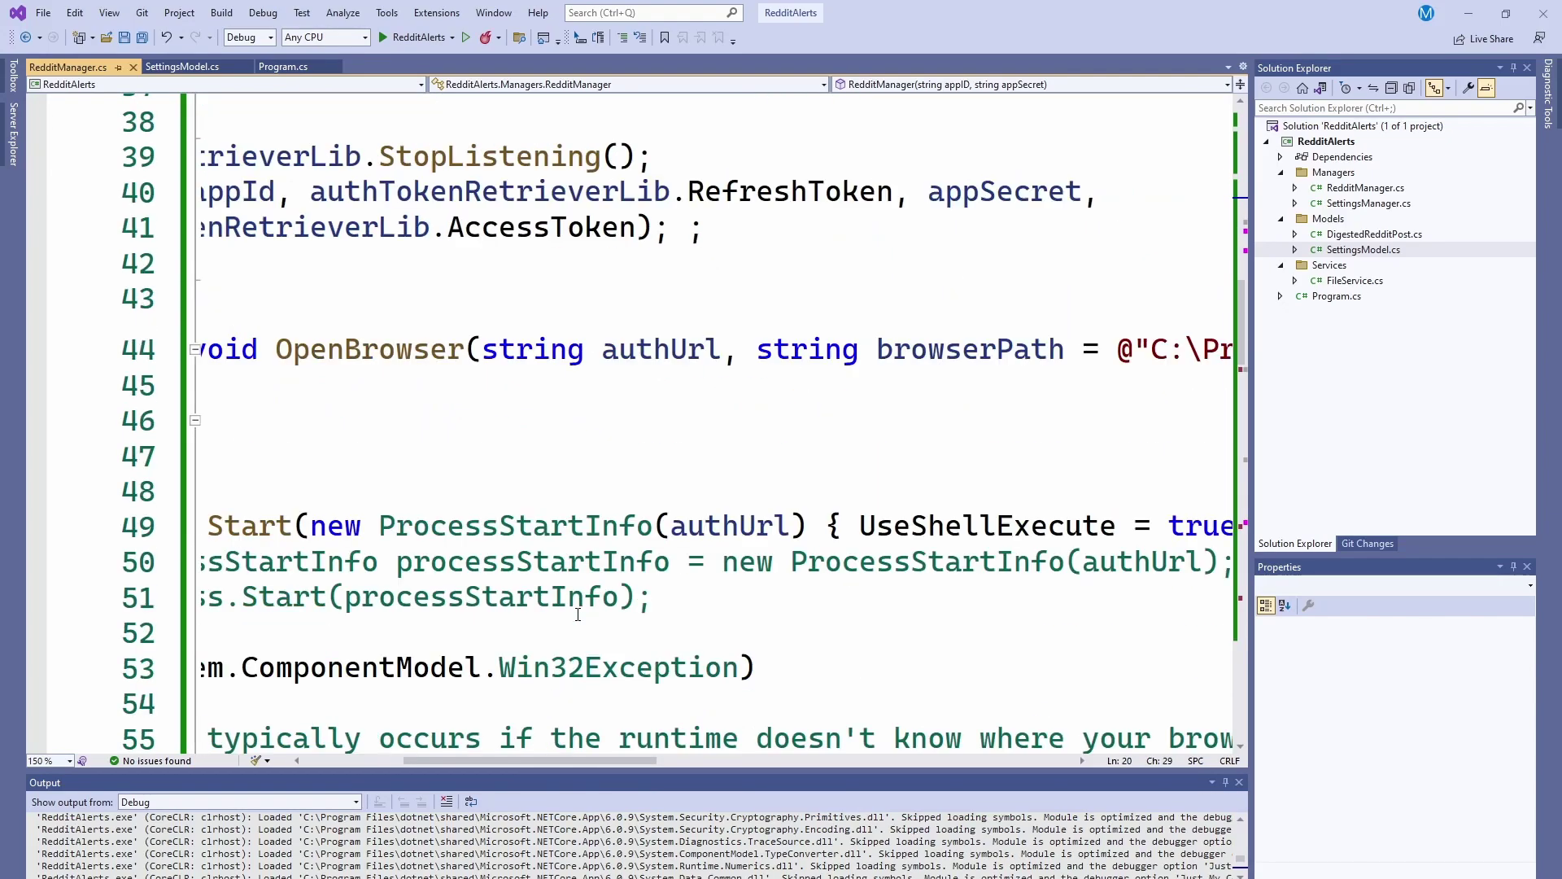
{"action": "left_click_drag", "start_coordinate": [540, 760], "coordinate": [451, 762]}
{"action": "scroll", "coordinate": [656, 601], "scroll_direction": "down", "scroll_amount": 1}
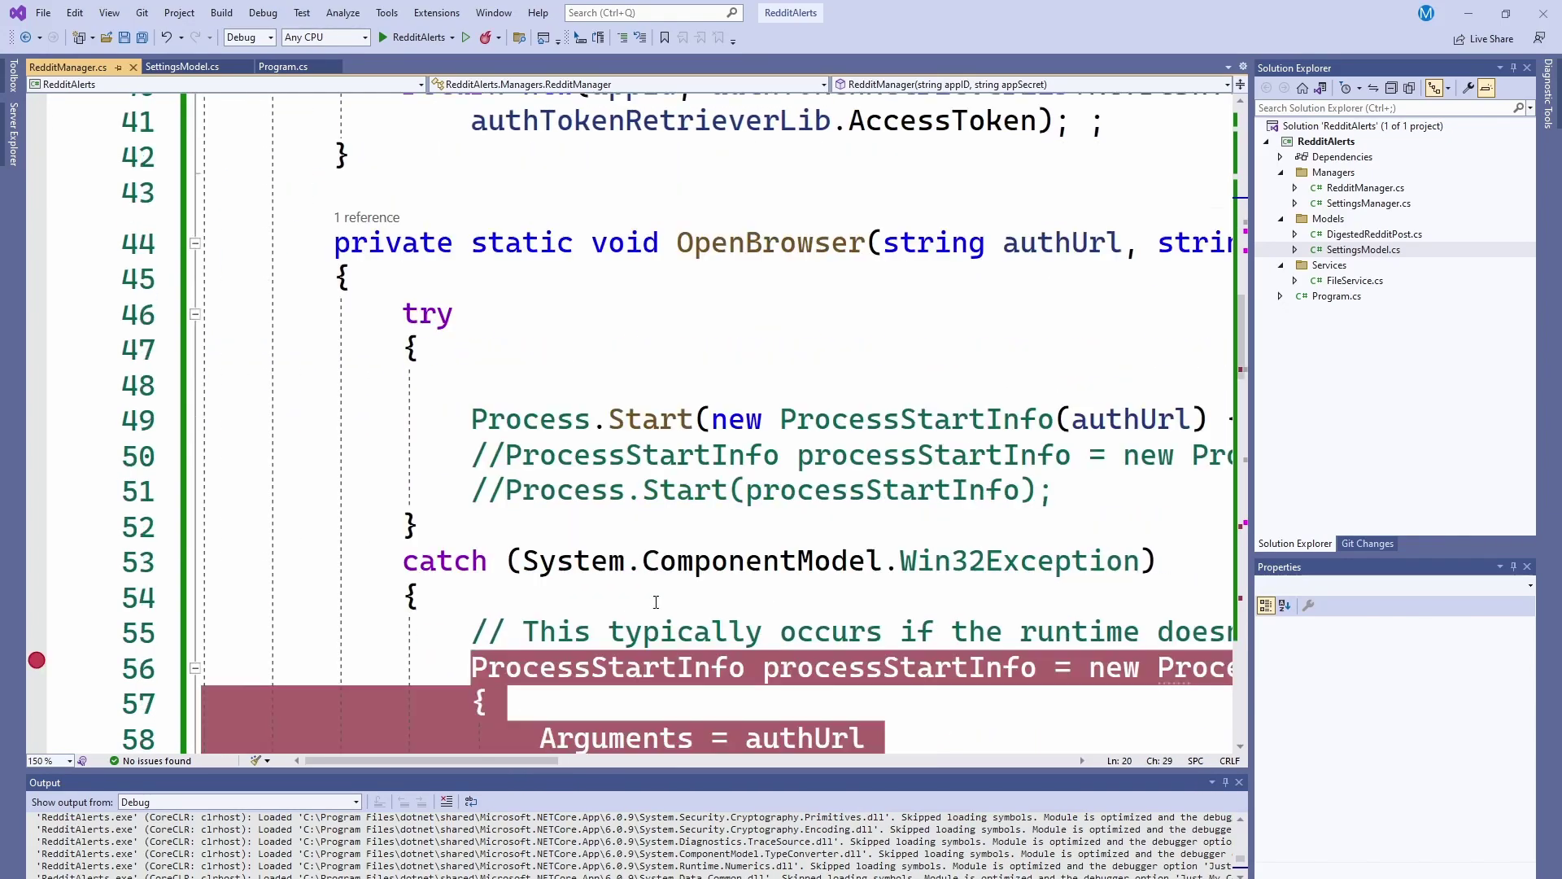
Review the GetSettings definition in SettingsManager.cs, then switch back to Program.cs
{"action": "left_click", "coordinate": [282, 67]}
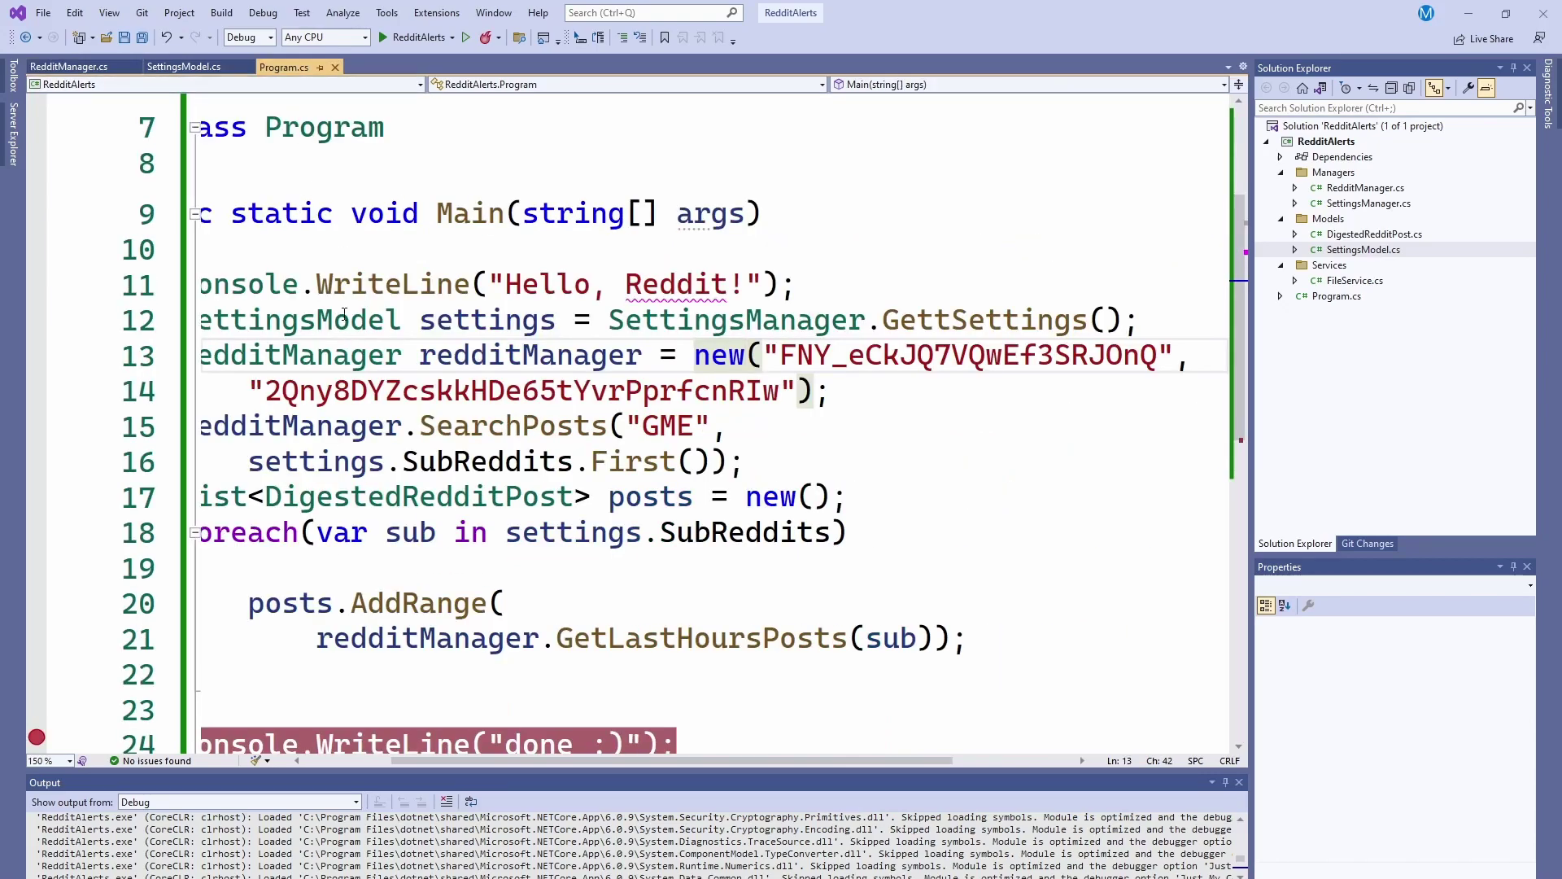
{"action": "left_click", "coordinate": [934, 320]}
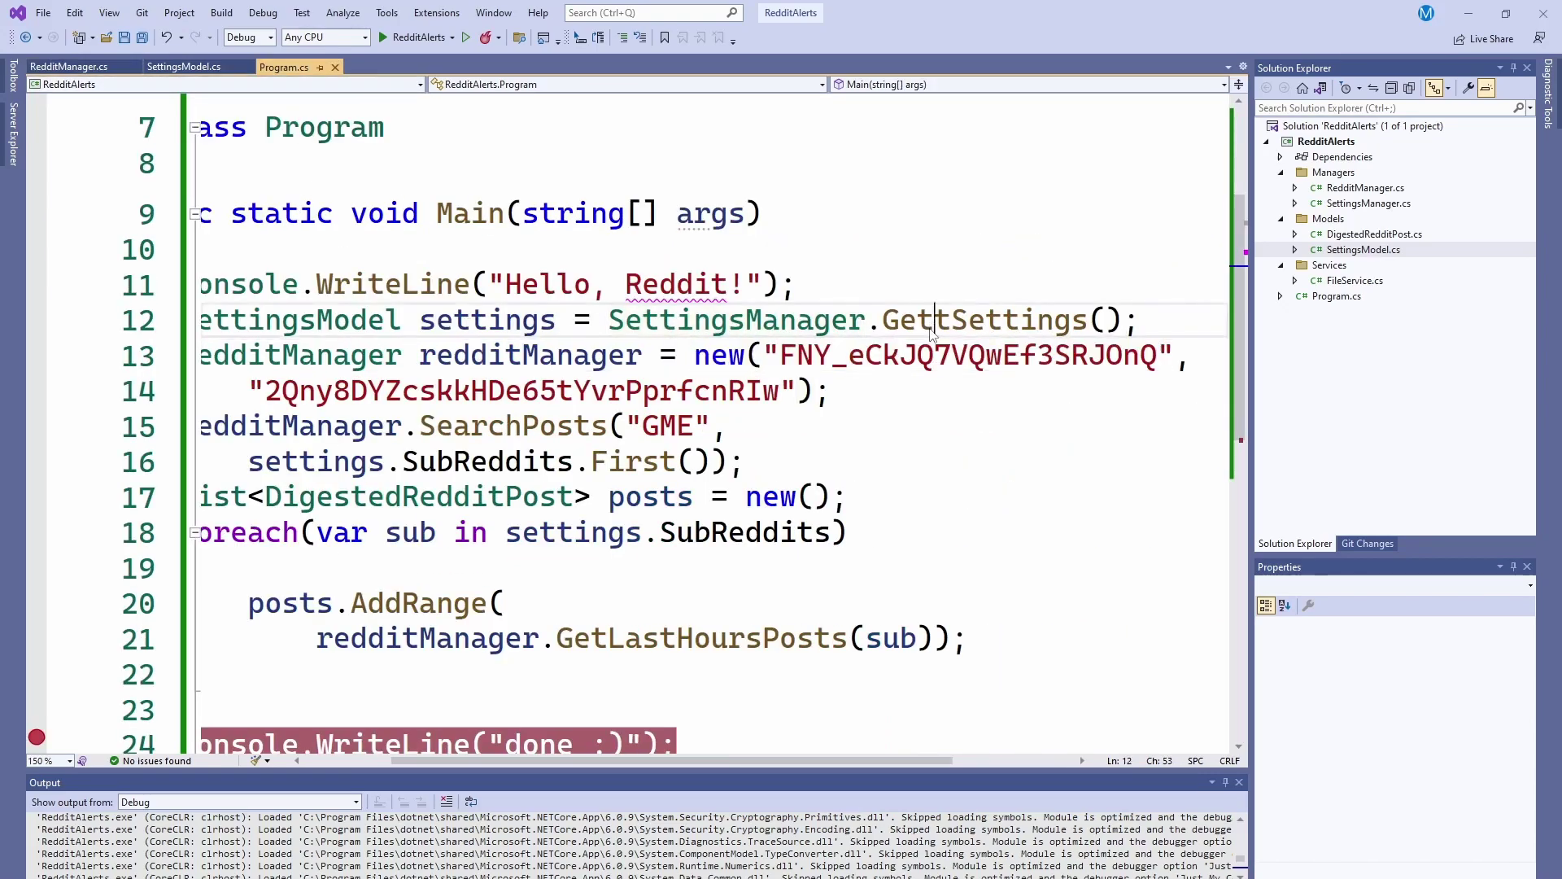
{"action": "right_click", "coordinate": [932, 330]}
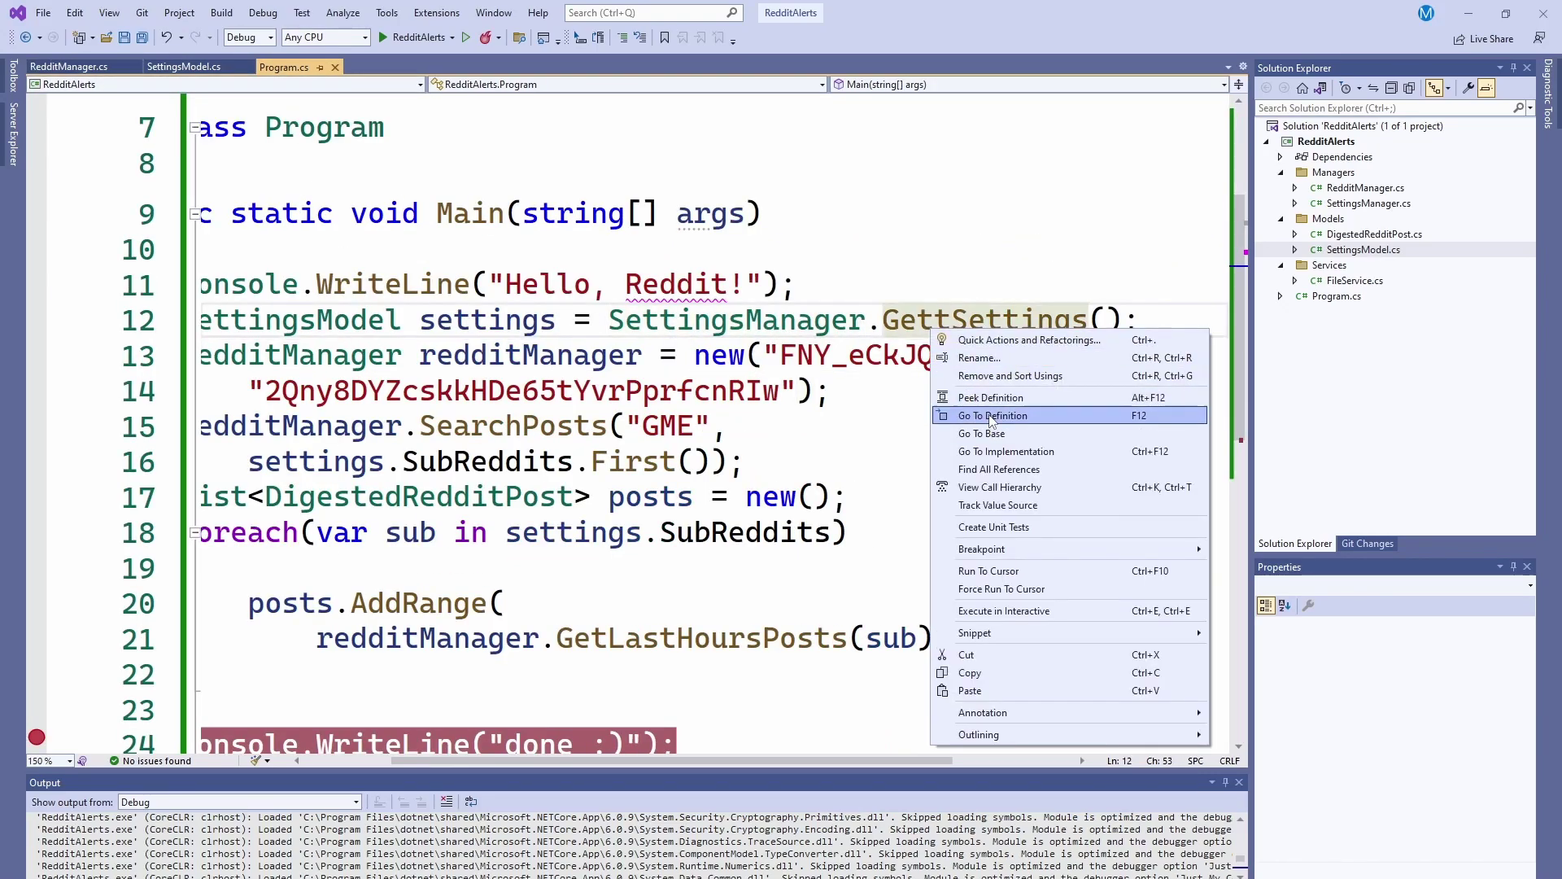
{"action": "left_click", "coordinate": [991, 414]}
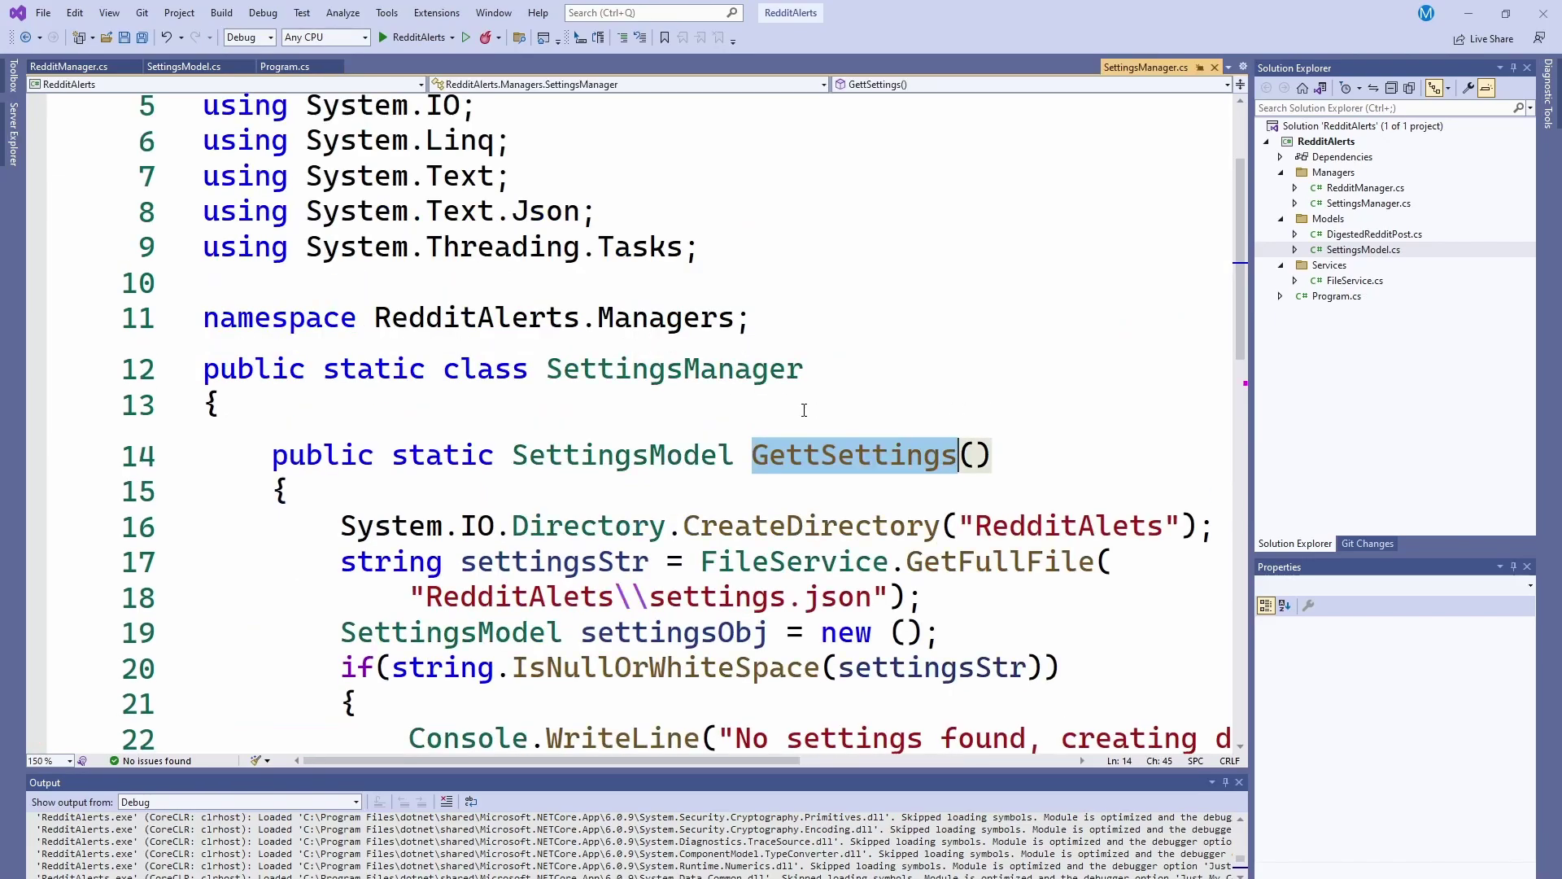
{"action": "scroll", "coordinate": [791, 390], "scroll_direction": "down", "scroll_amount": 3}
{"action": "scroll", "coordinate": [790, 391], "scroll_direction": "down", "scroll_amount": 2}
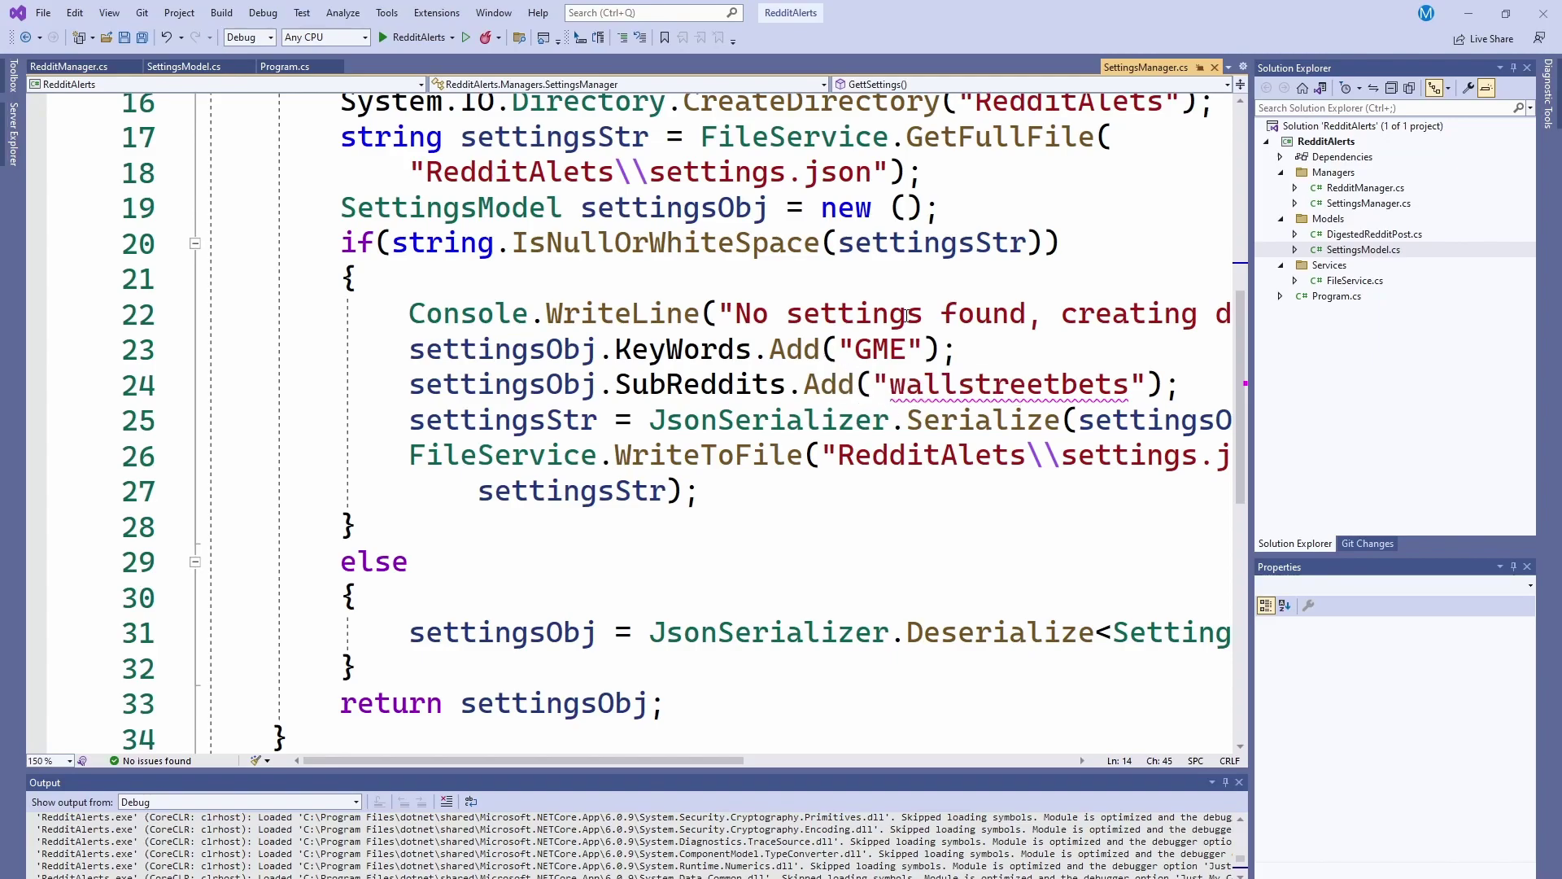
{"action": "key", "text": "ctrl+Tab"}
Delete the SearchPosts test call on lines 15–16 and its leftover blank line
{"action": "left_click", "coordinate": [629, 248]}
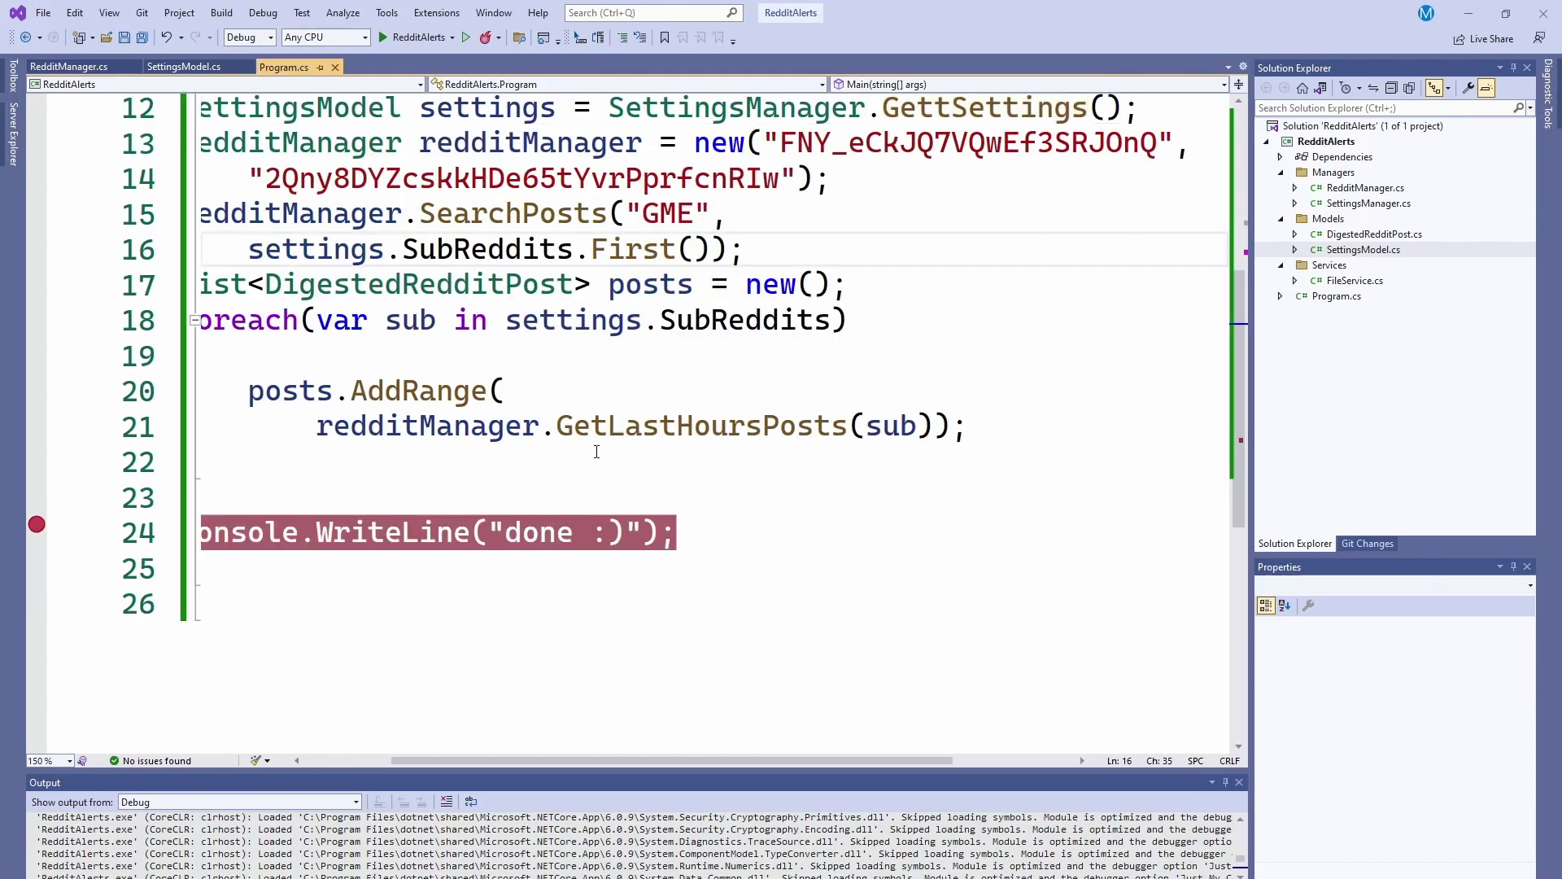
{"action": "scroll", "coordinate": [596, 453], "scroll_direction": "left", "scroll_amount": 3}
{"action": "scroll", "coordinate": [596, 454], "scroll_direction": "up", "scroll_amount": 3}
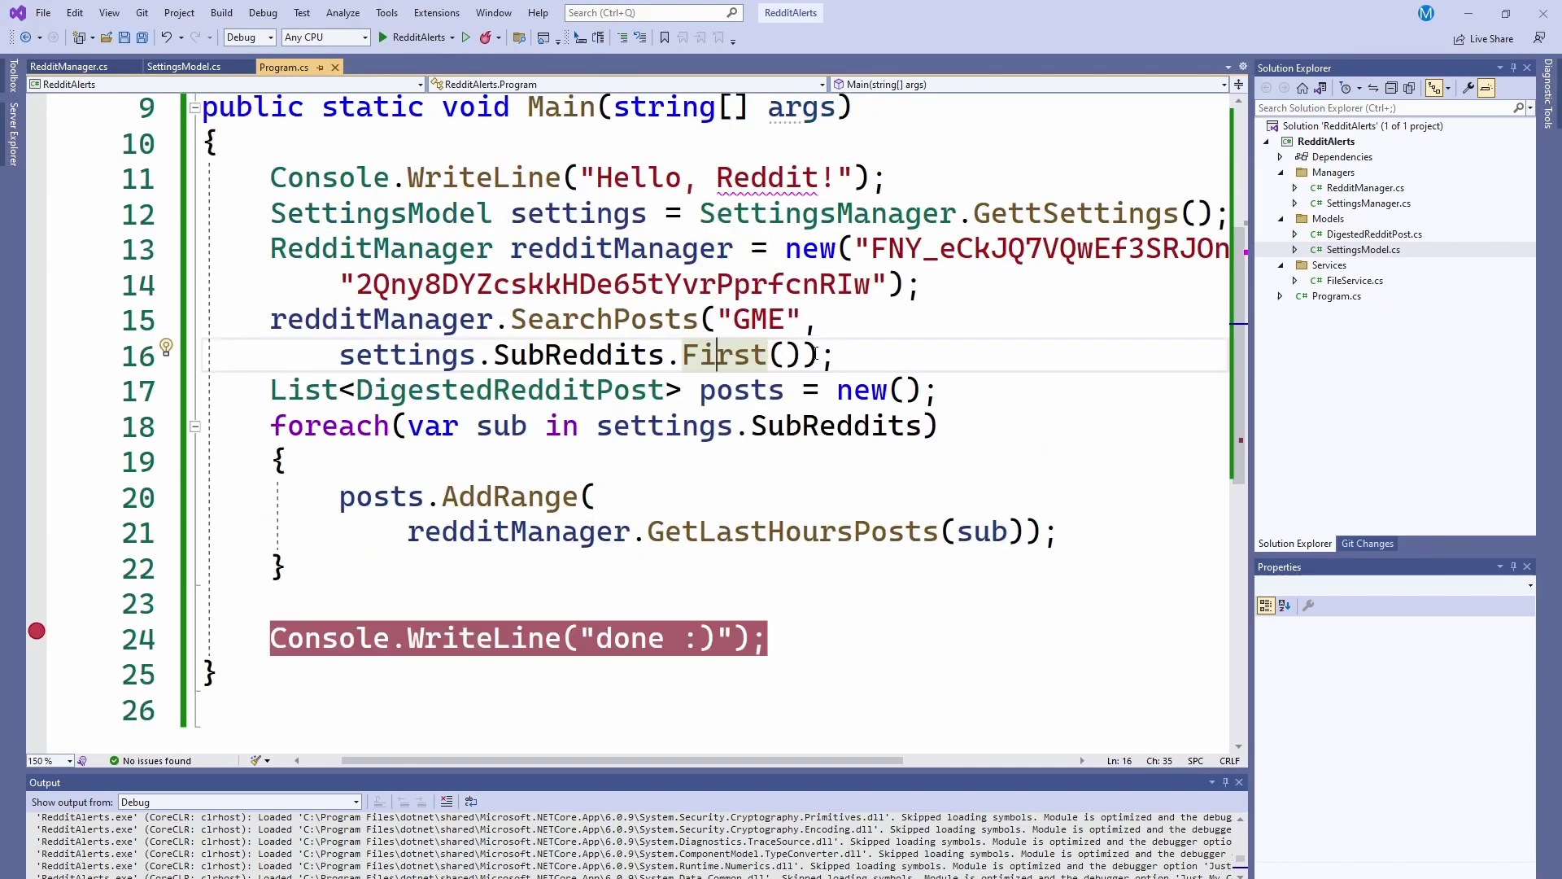
{"action": "left_click_drag", "start_coordinate": [833, 355], "coordinate": [269, 319]}
{"action": "key", "text": "Delete"}
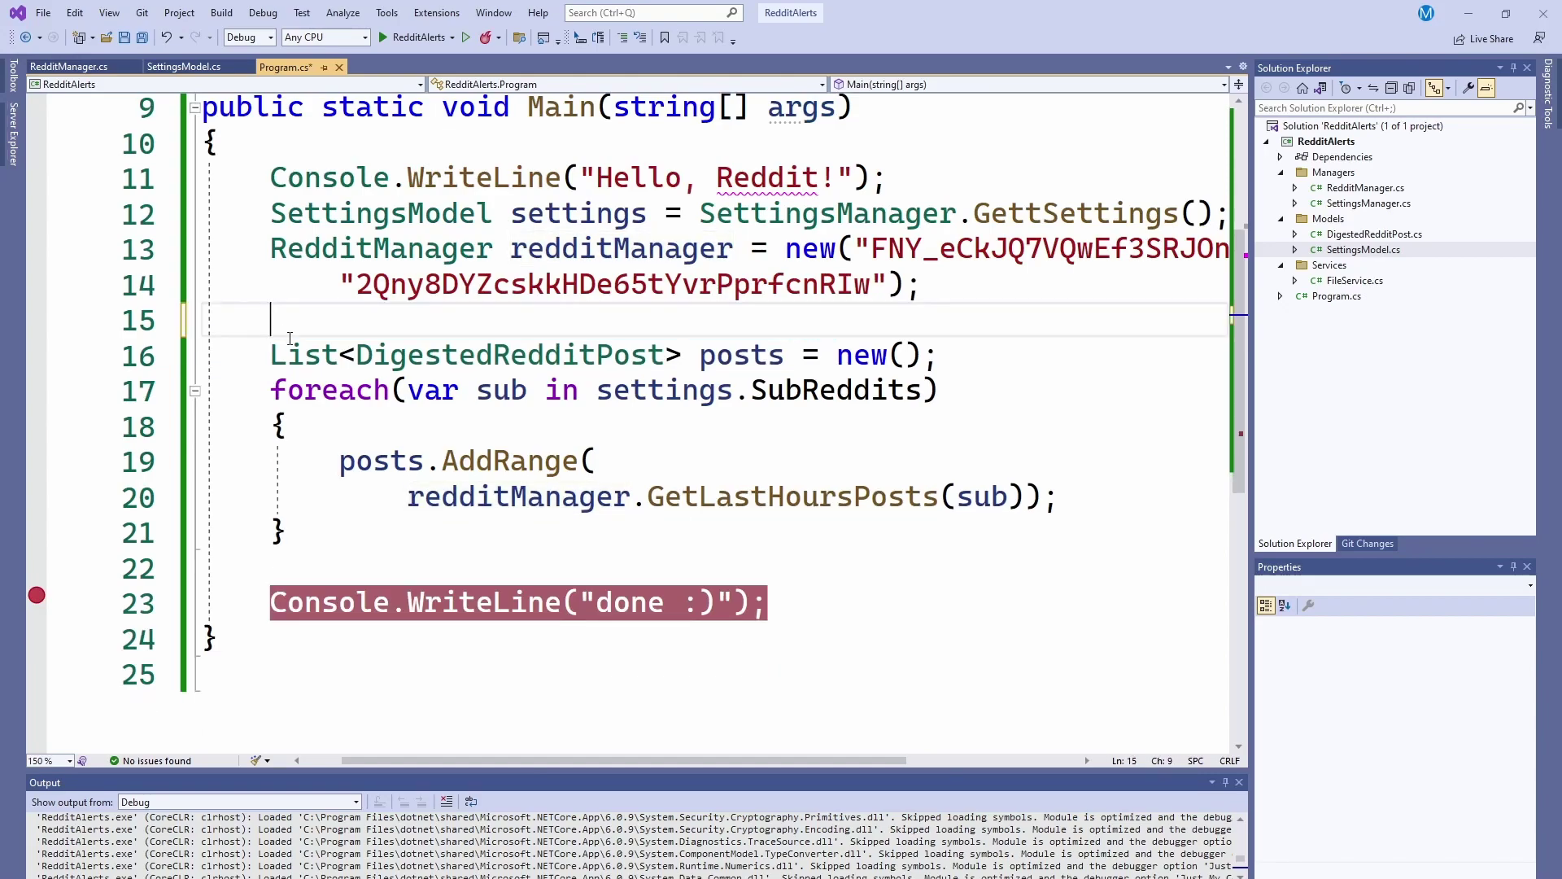
{"action": "key", "text": "Delete"}
Peek the DigestedRedditPost definition inline, then close the preview
{"action": "right_click", "coordinate": [528, 319]}
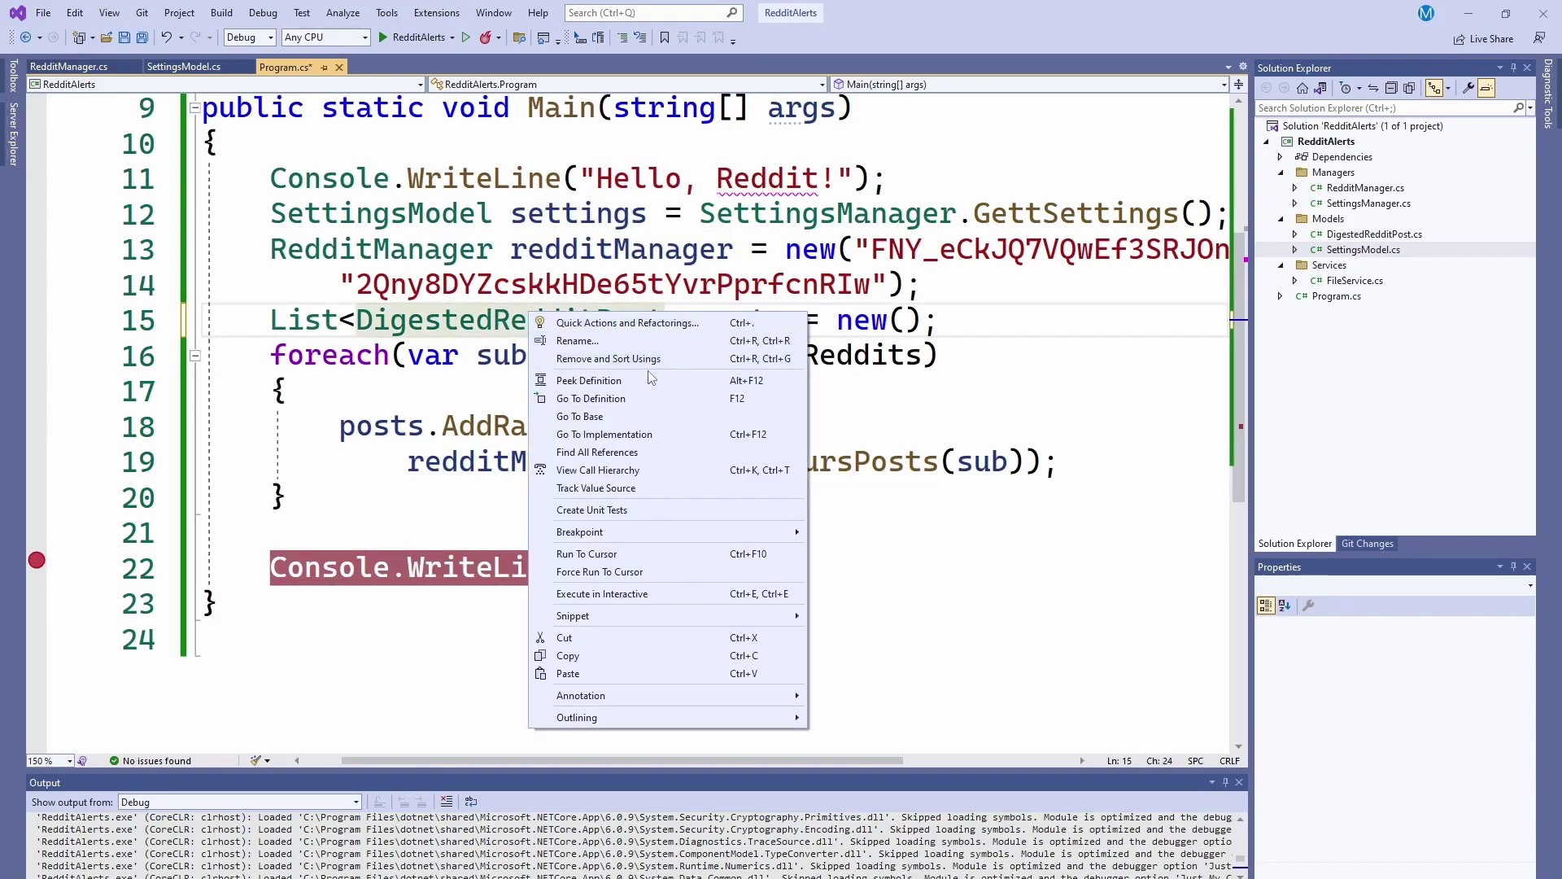
{"action": "left_click", "coordinate": [610, 379]}
{"action": "scroll", "coordinate": [636, 465], "scroll_direction": "down", "scroll_amount": 4}
{"action": "scroll", "coordinate": [636, 464], "scroll_direction": "up", "scroll_amount": 1}
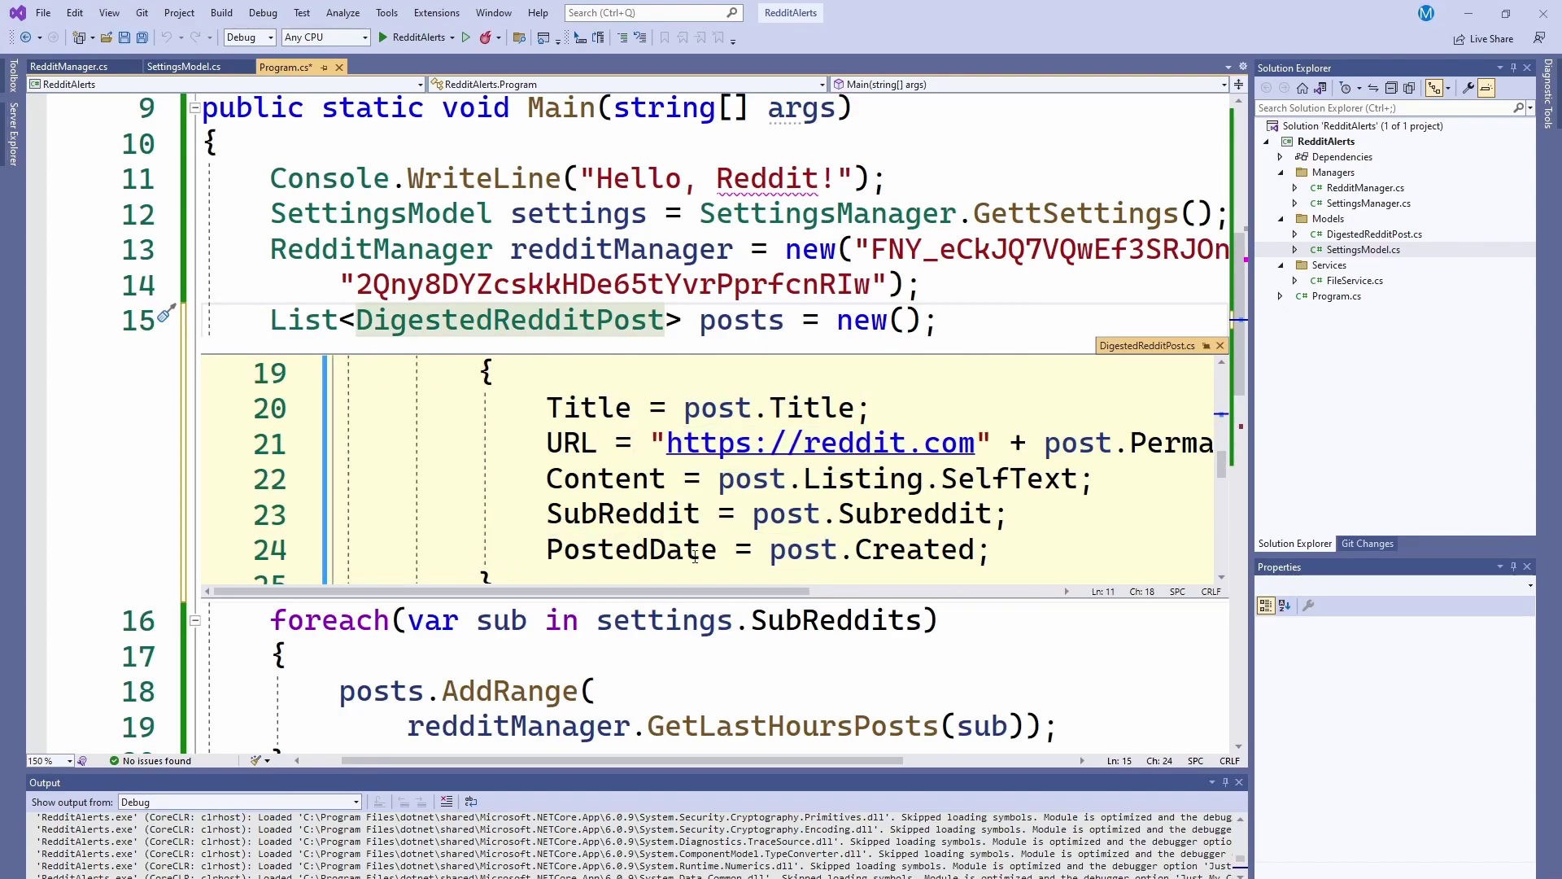
{"action": "key", "text": "Escape"}
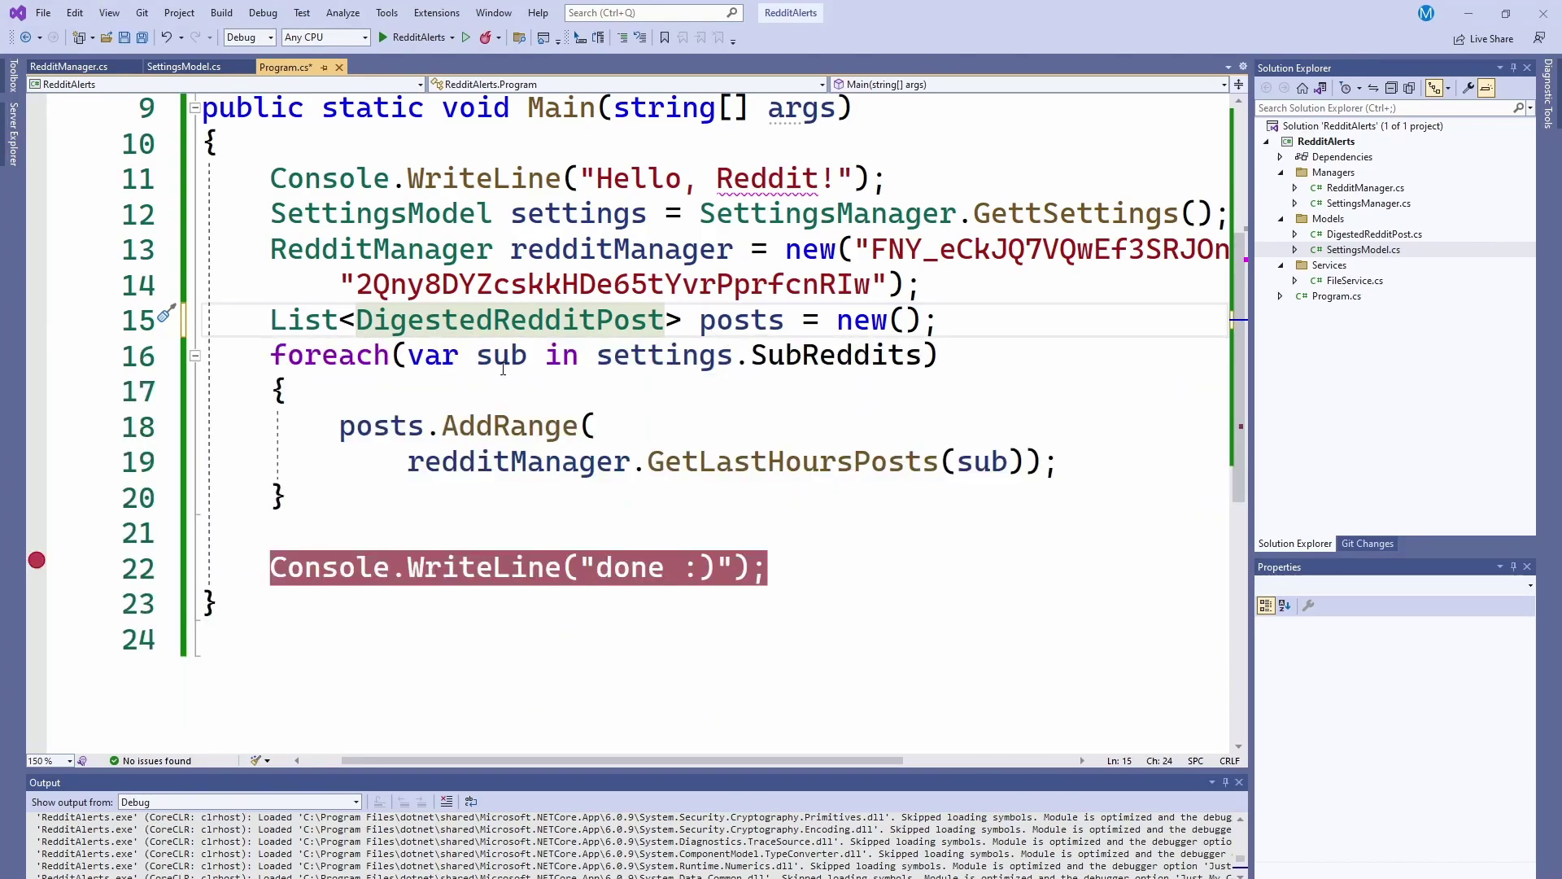
{"action": "double_click", "coordinate": [504, 355]}
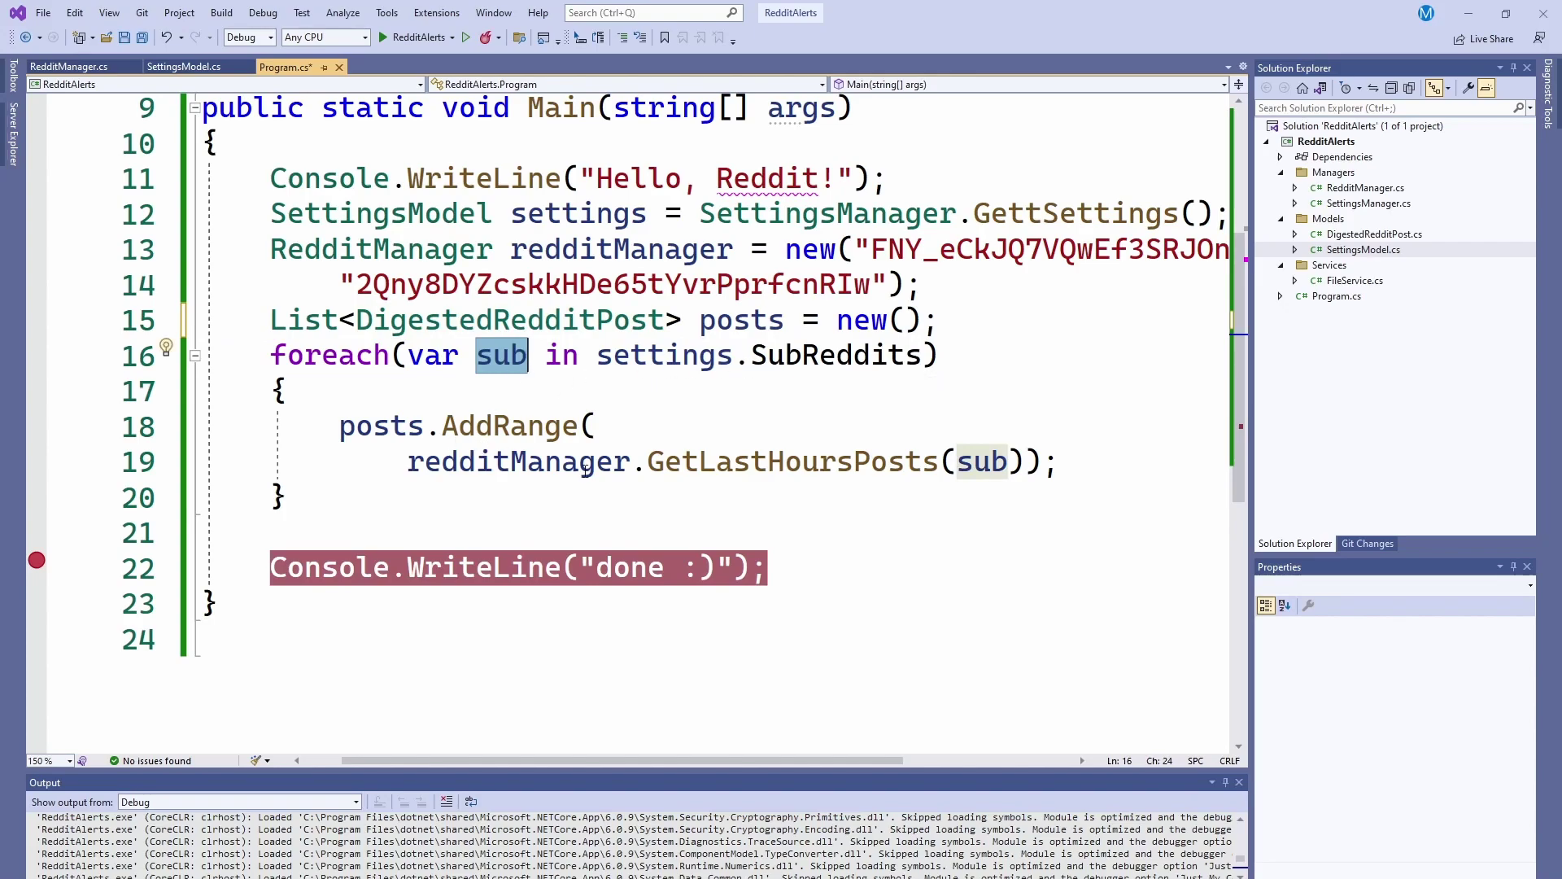
{"action": "right_click", "coordinate": [747, 464]}
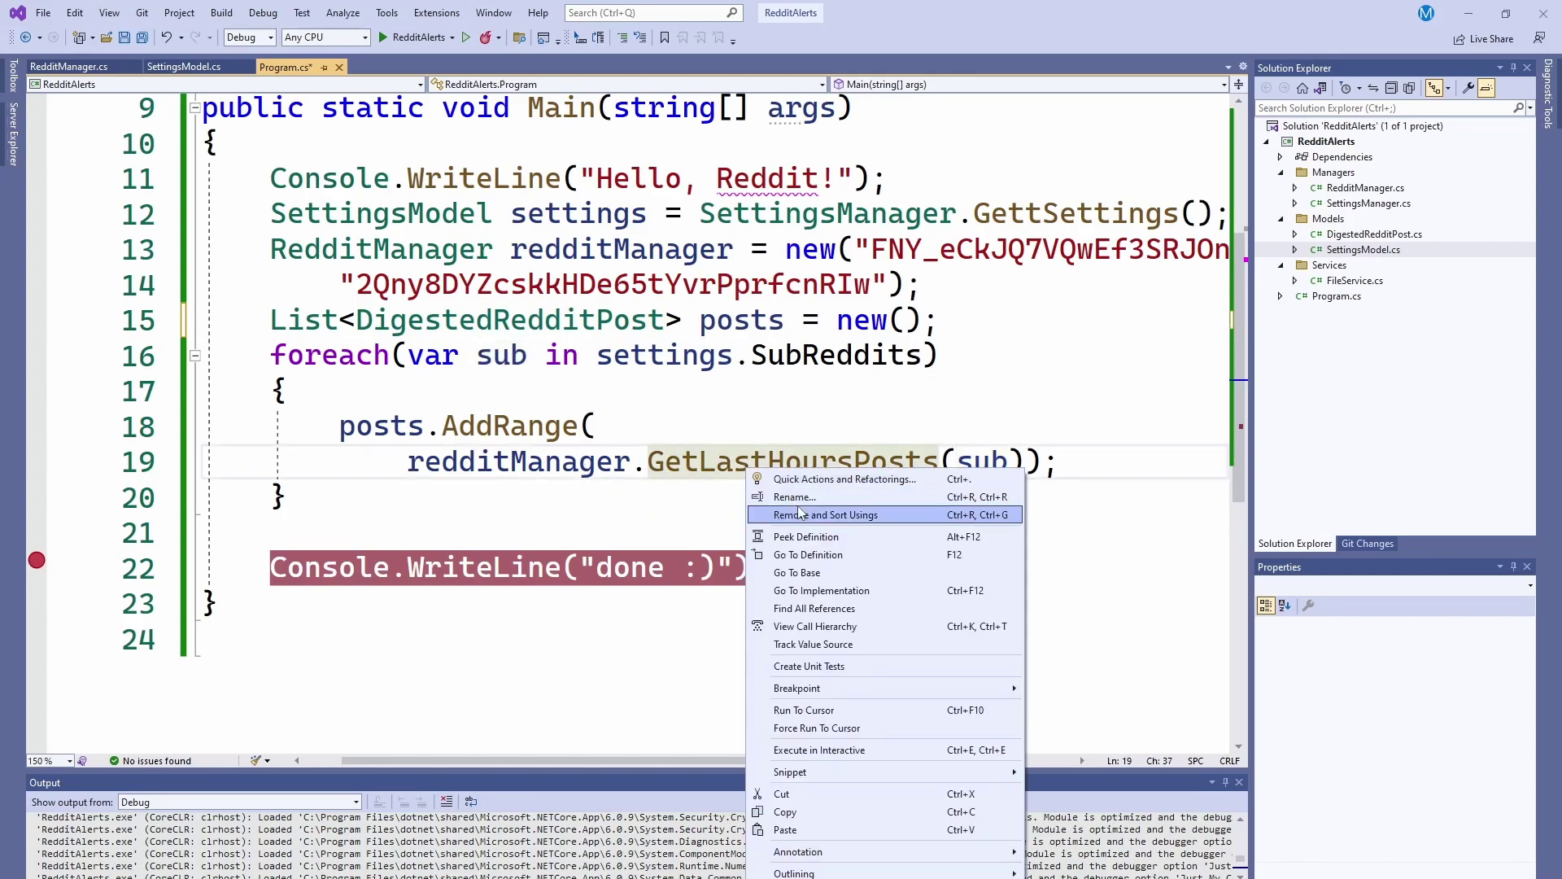
Inspect GetLastHoursPosts: its DigestedRedditPost list, _redditClient, subReddit parameter and limit 100
{"action": "left_click", "coordinate": [807, 554]}
{"action": "scroll", "coordinate": [611, 488], "scroll_direction": "down", "scroll_amount": 1}
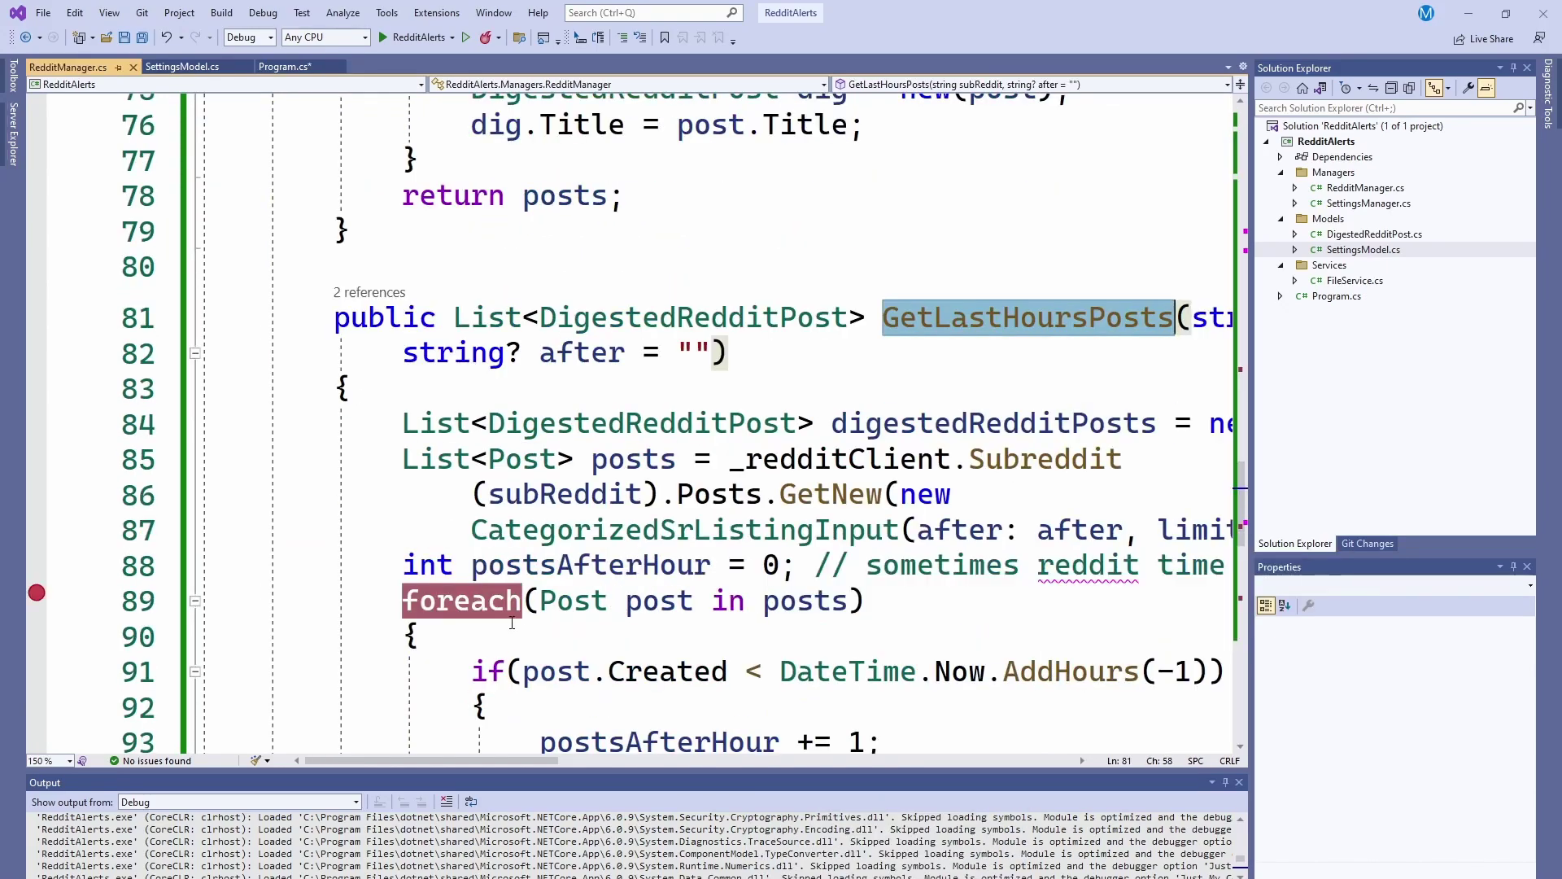
{"action": "left_click_drag", "start_coordinate": [464, 760], "coordinate": [519, 762]}
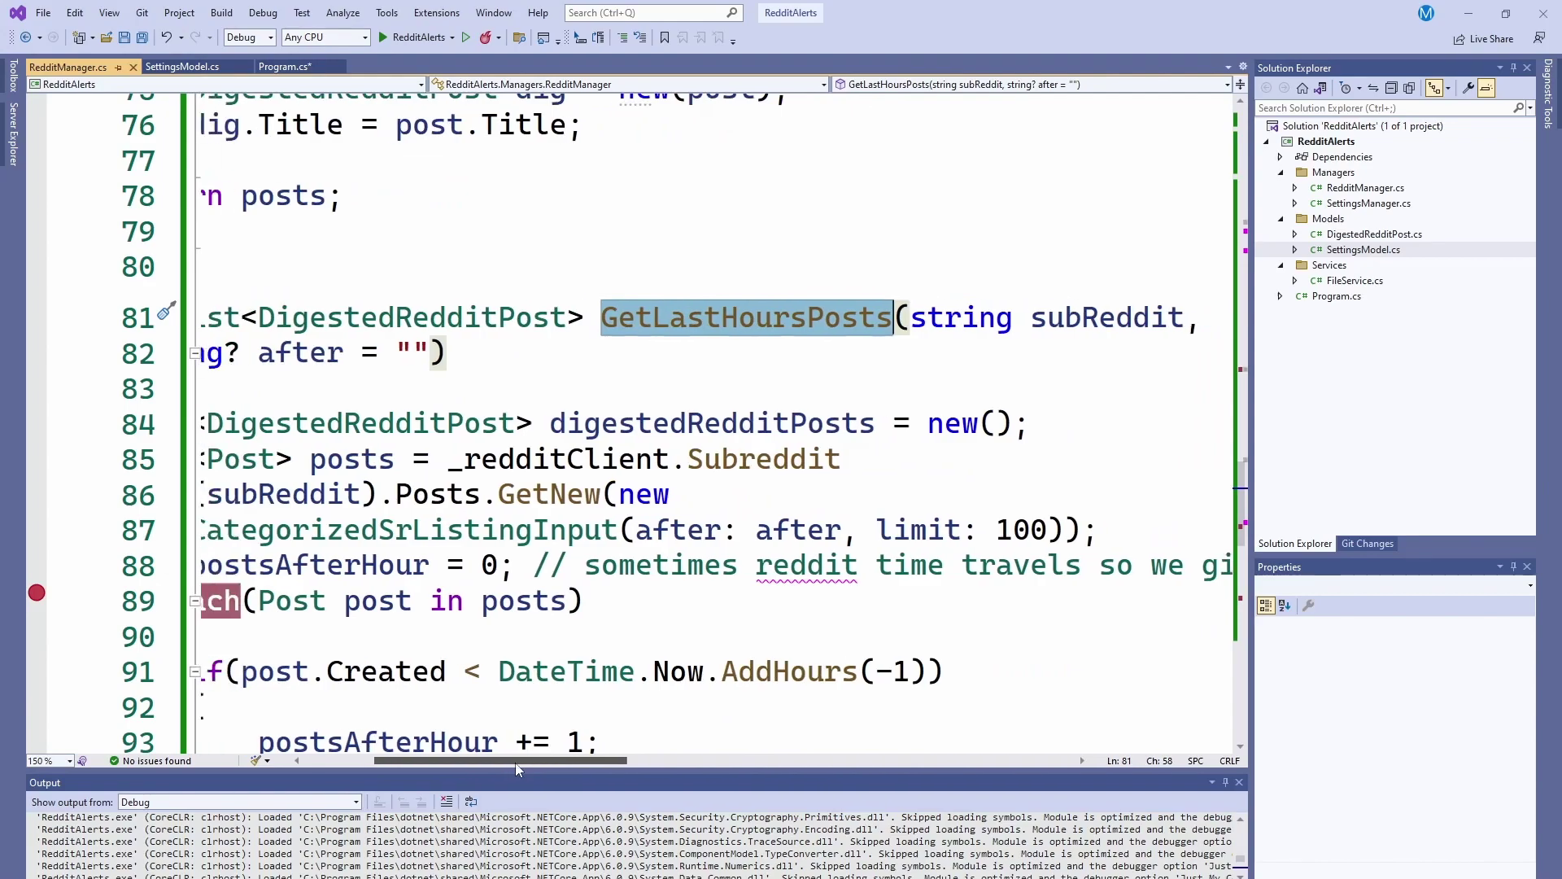
{"action": "scroll", "coordinate": [492, 702], "scroll_direction": "down", "scroll_amount": 2}
{"action": "left_click", "coordinate": [398, 211]}
{"action": "double_click", "coordinate": [399, 211]}
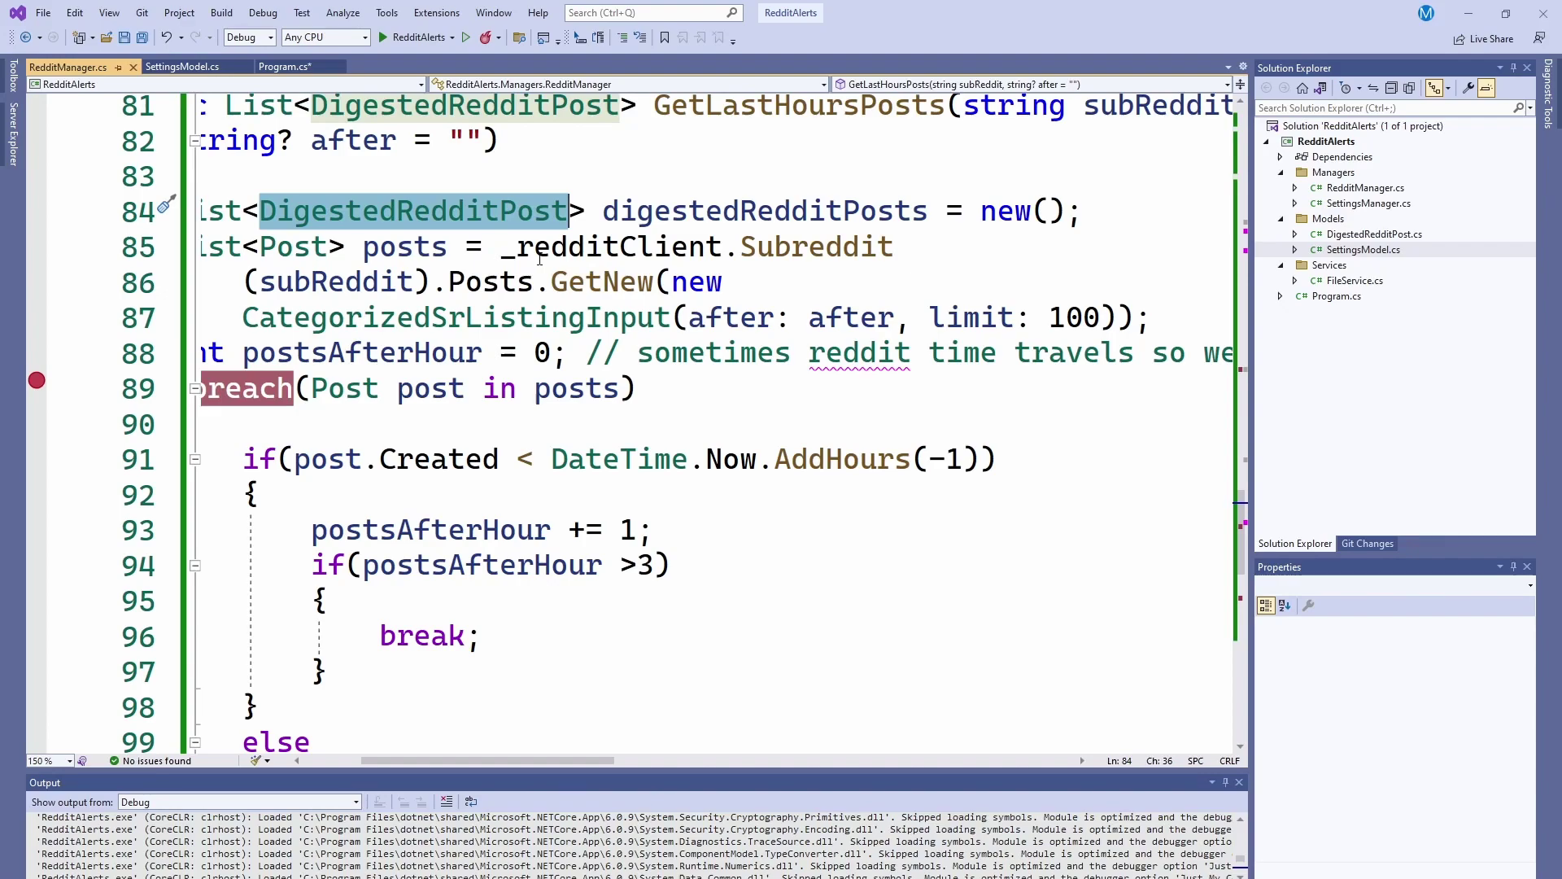
{"action": "left_click", "coordinate": [639, 247]}
{"action": "double_click", "coordinate": [639, 247]}
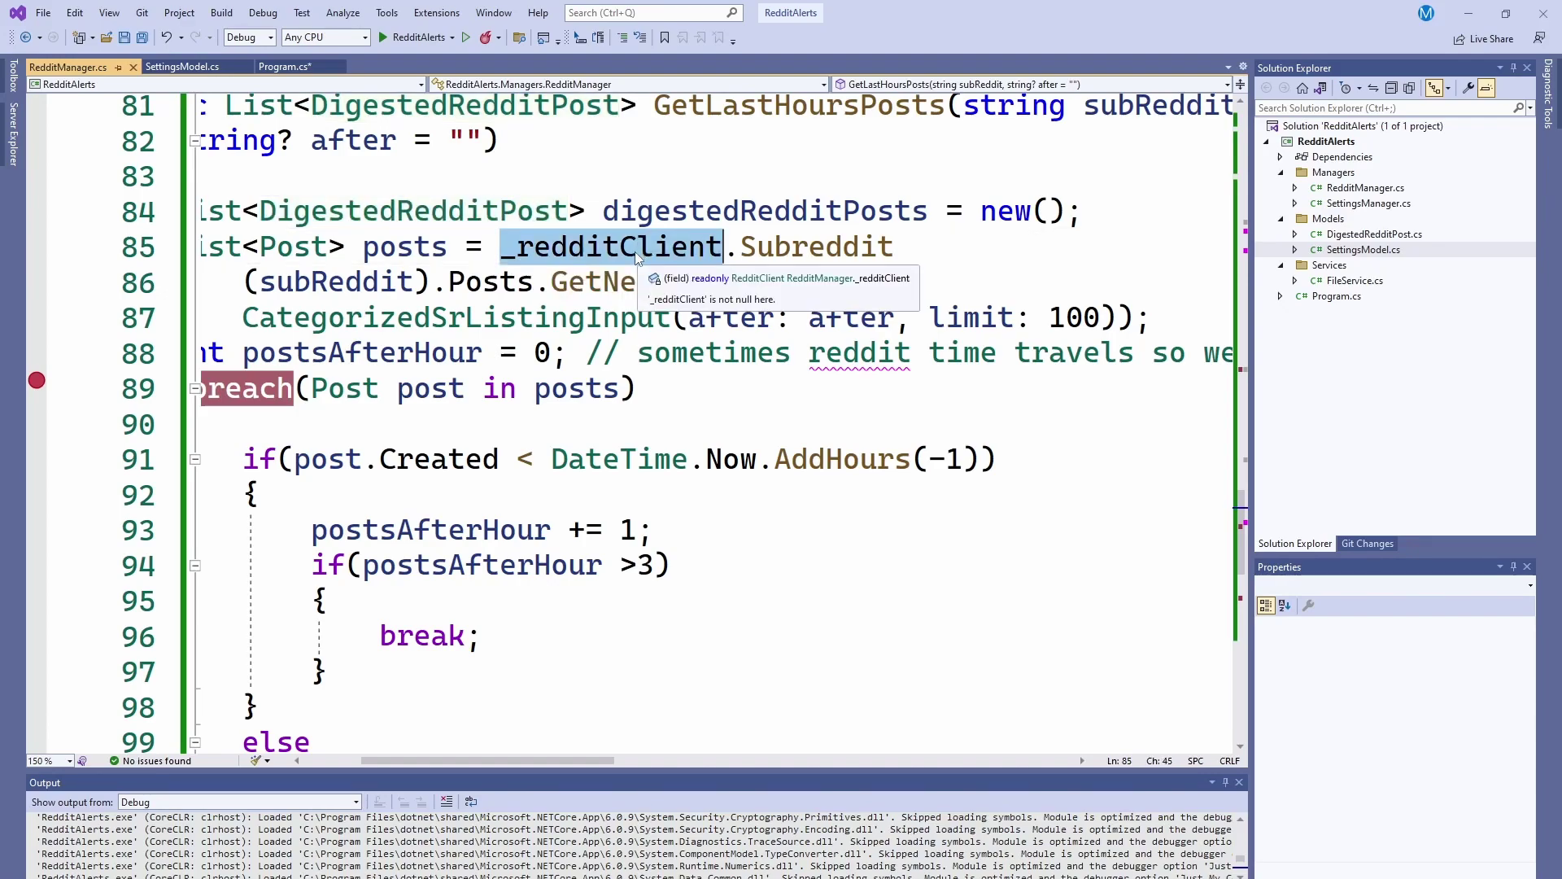
{"action": "left_click", "coordinate": [397, 282]}
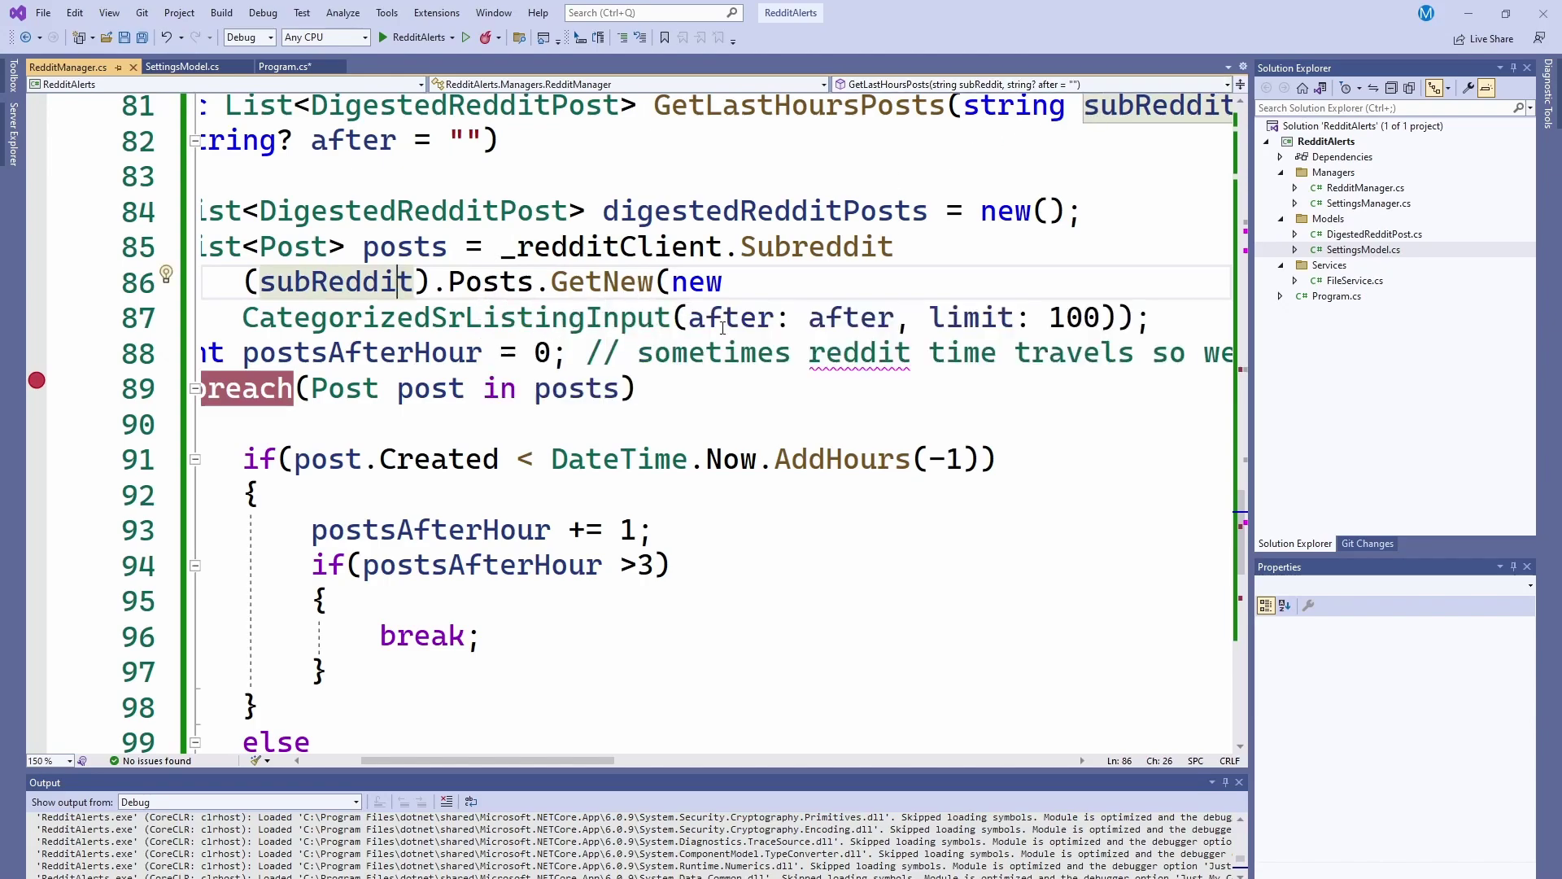
{"action": "mouse_move", "coordinate": [733, 317]}
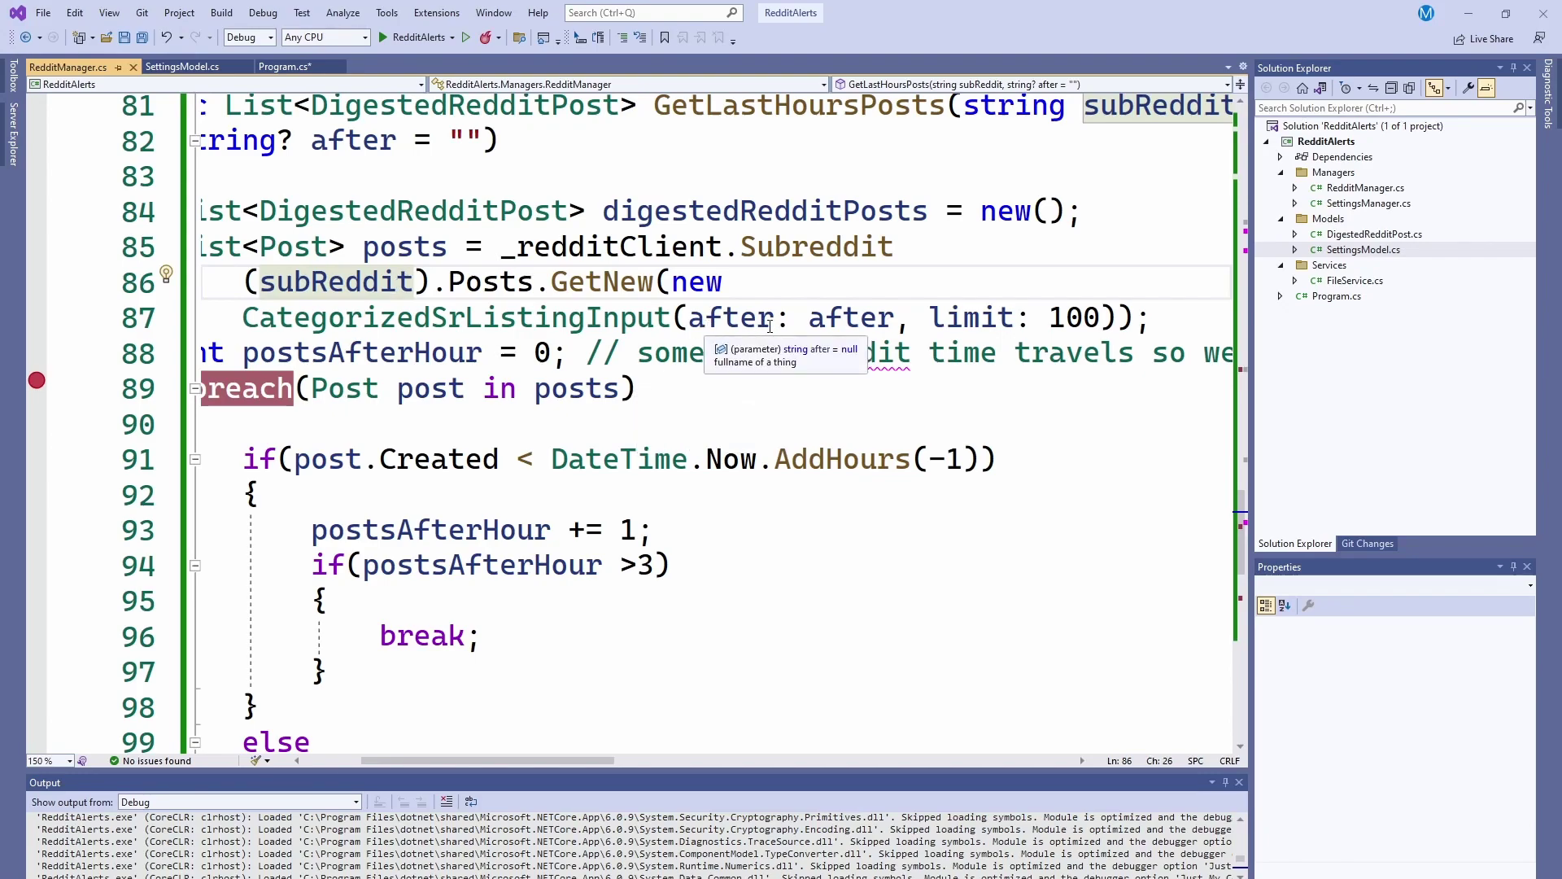
{"action": "double_click", "coordinate": [1072, 318]}
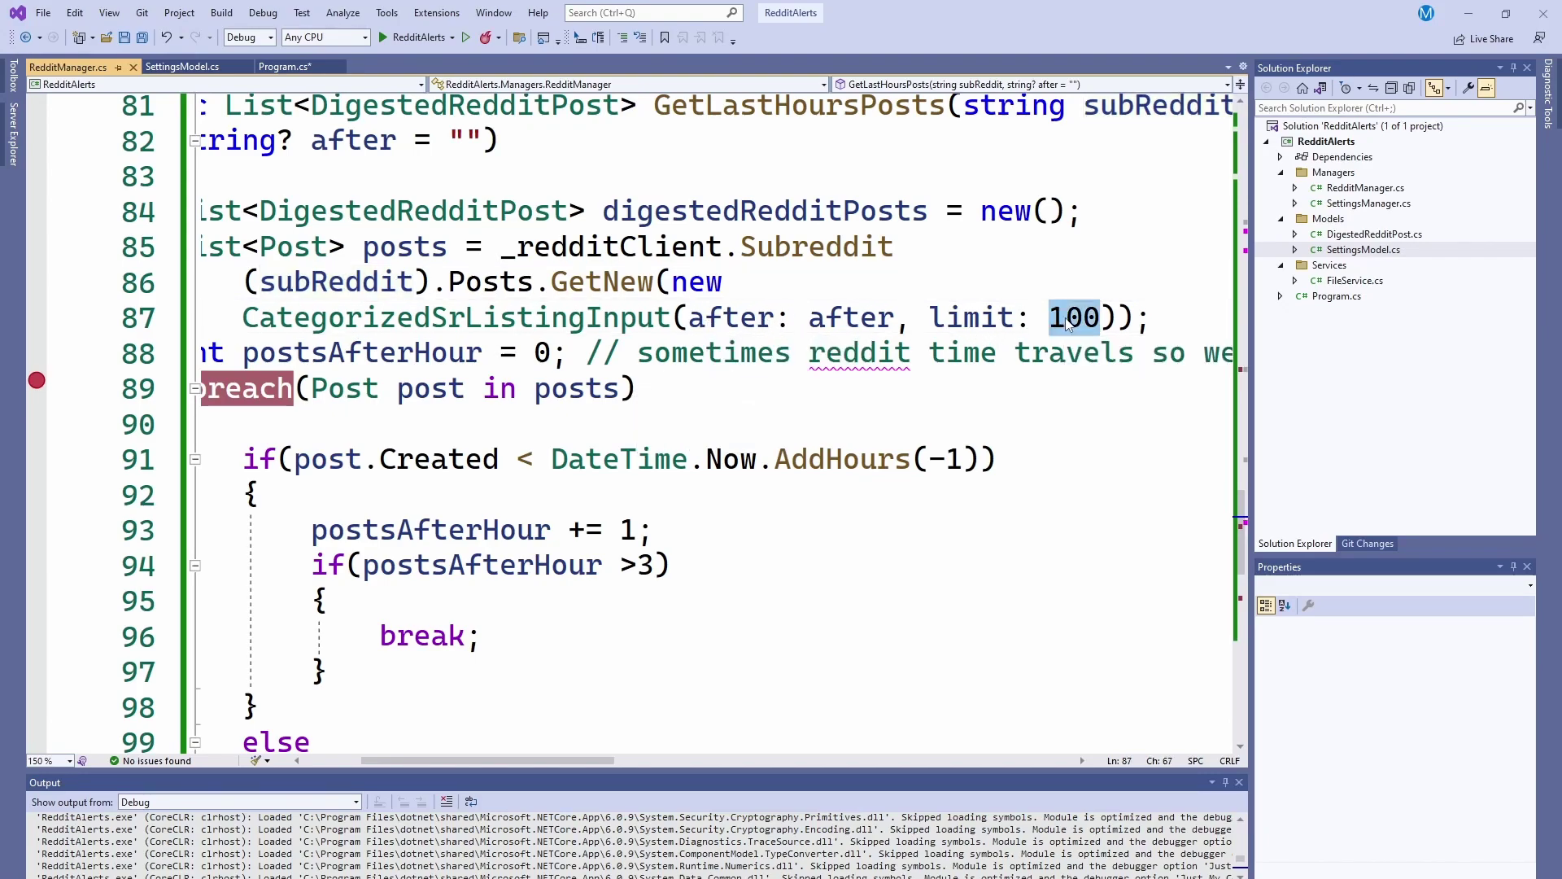
{"action": "scroll", "coordinate": [733, 367], "scroll_direction": "down", "scroll_amount": 1}
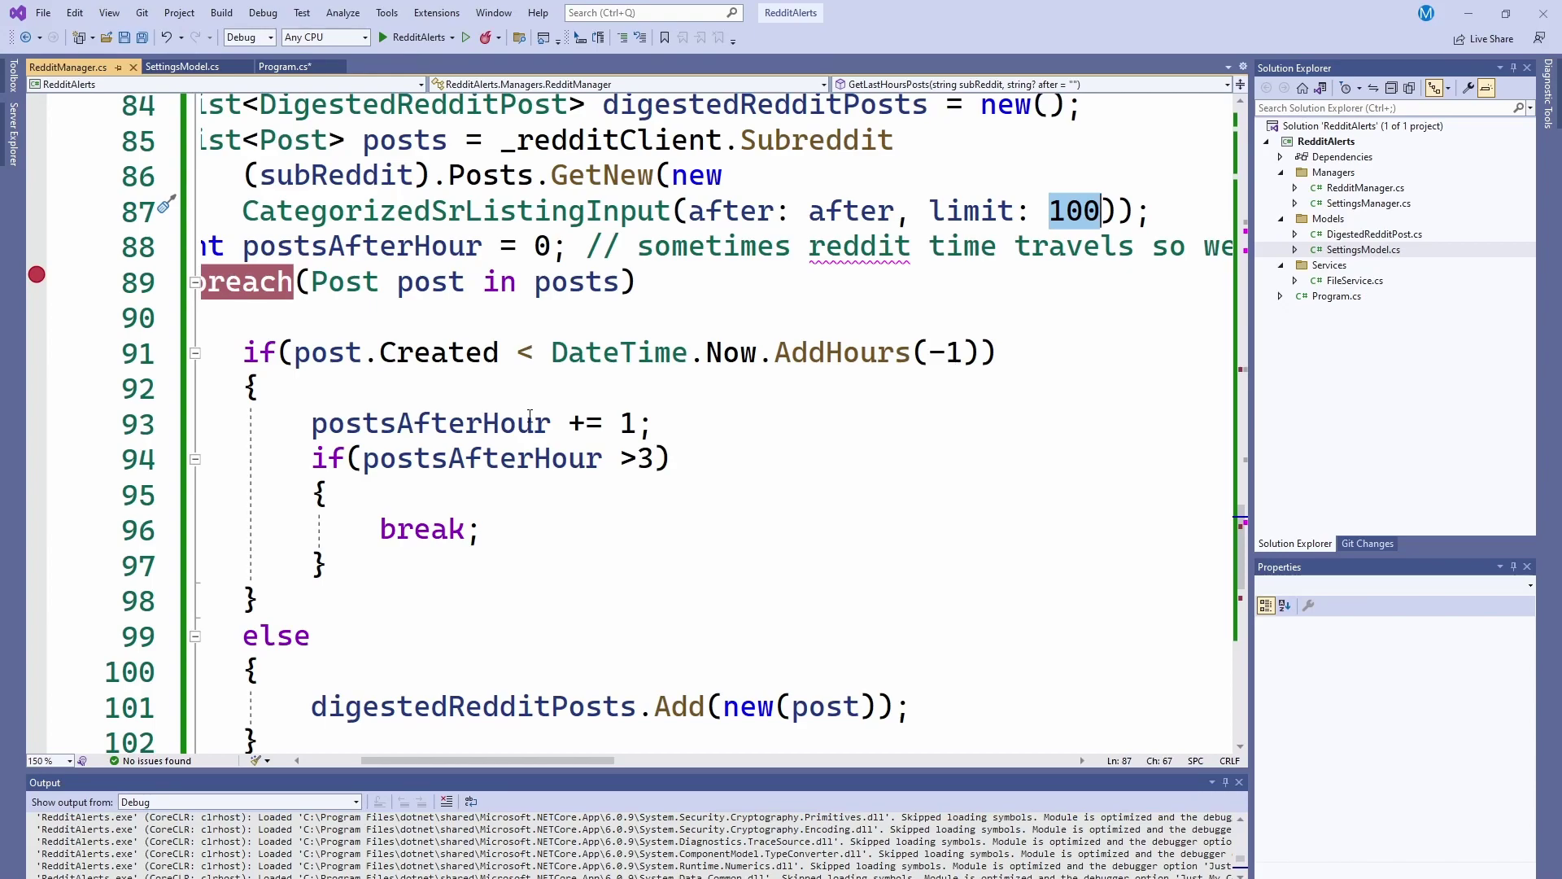
{"action": "scroll", "coordinate": [555, 411], "scroll_direction": "down", "scroll_amount": 1}
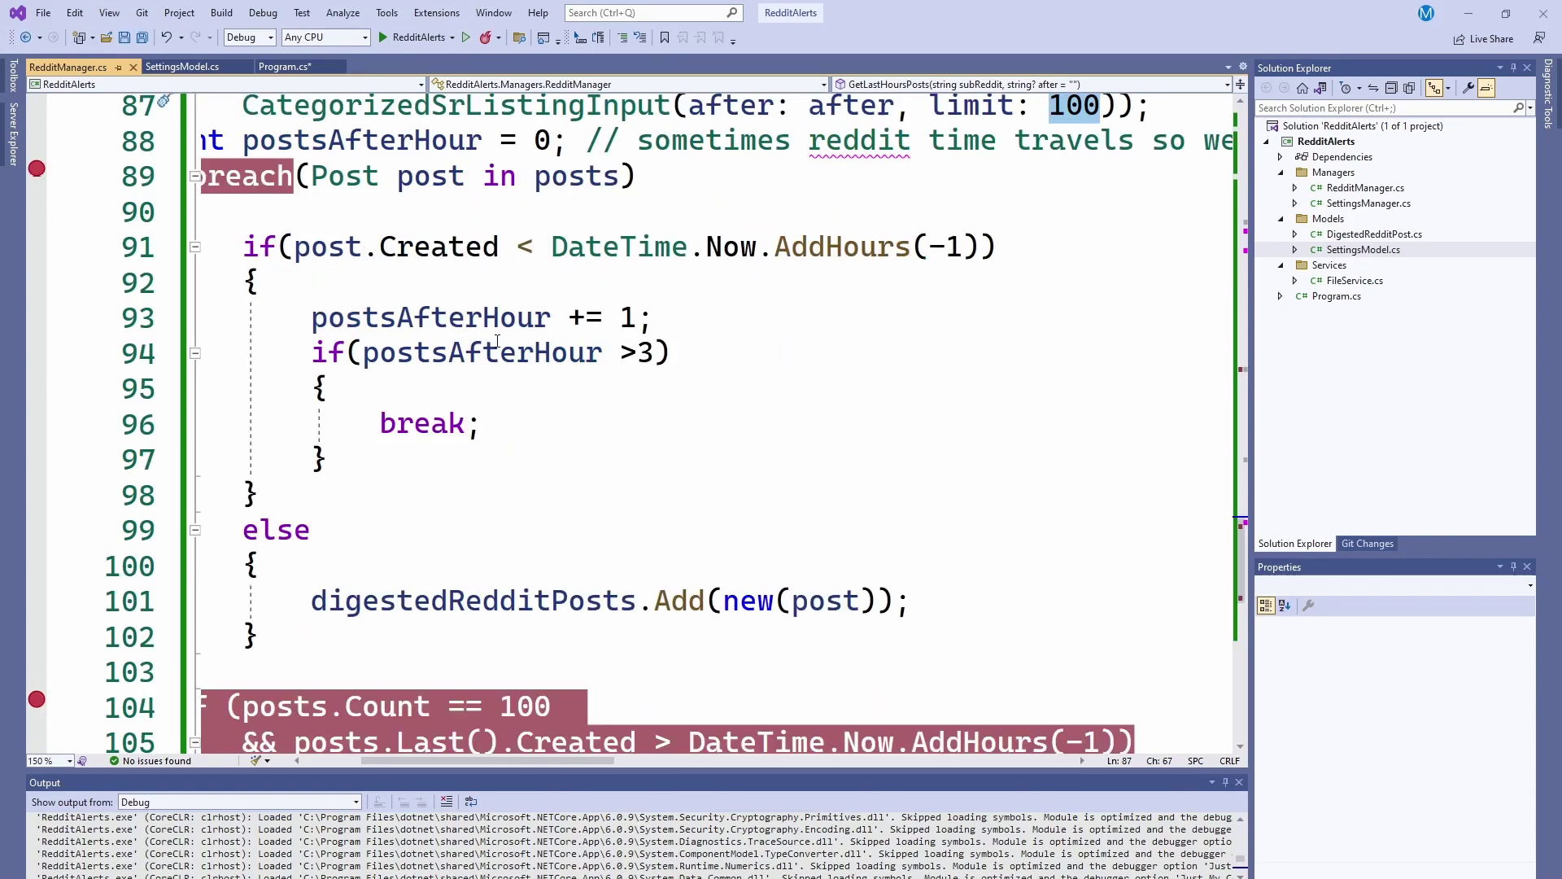
{"action": "left_click_drag", "start_coordinate": [449, 763], "coordinate": [422, 764]}
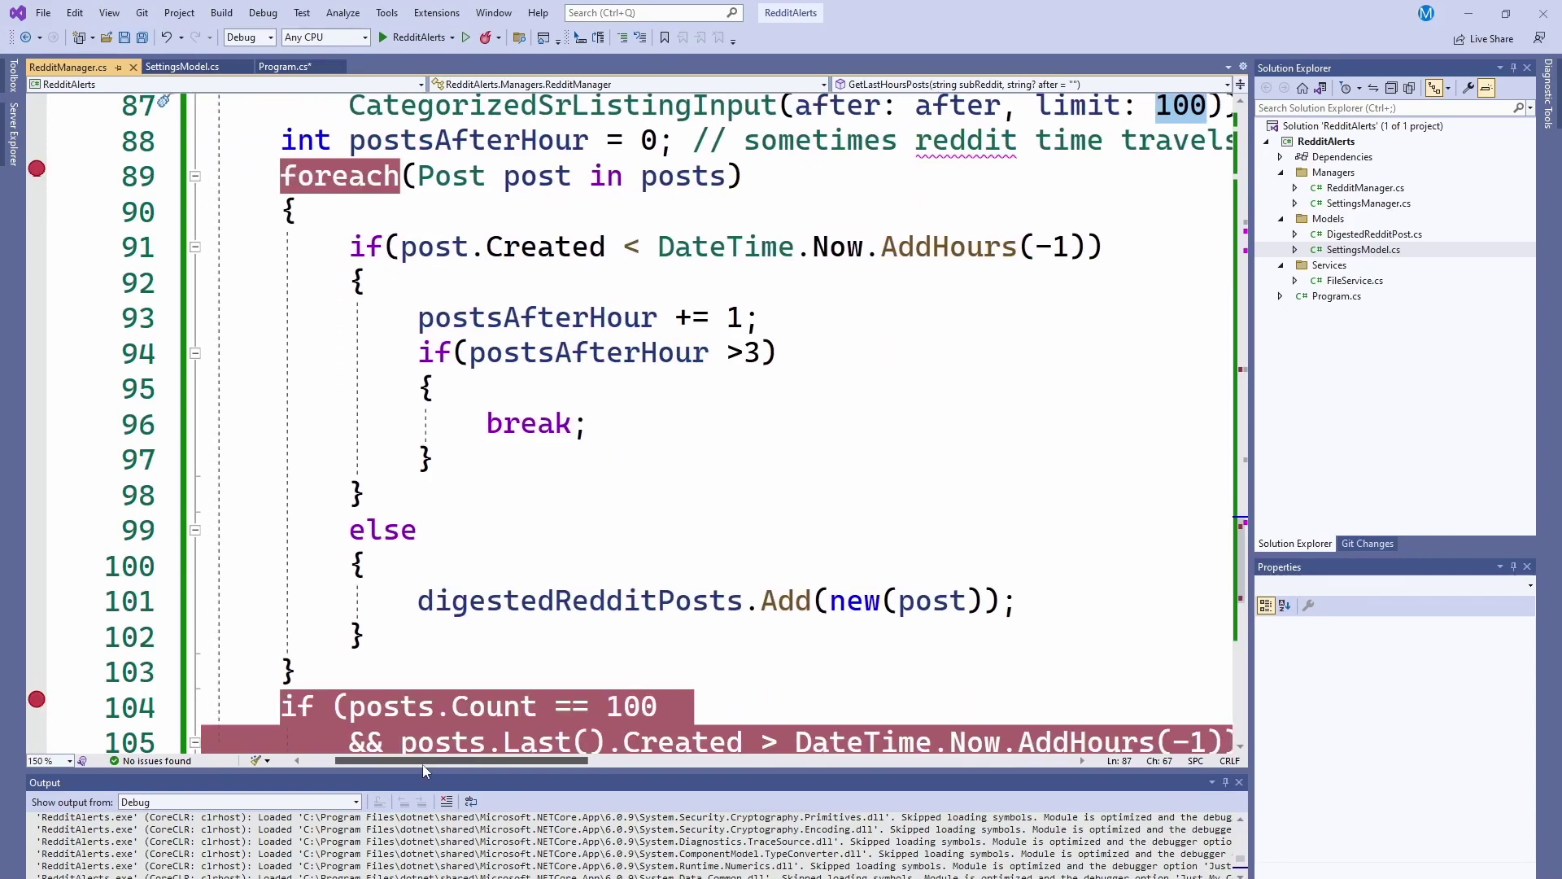
{"action": "scroll", "coordinate": [594, 419], "scroll_direction": "down", "scroll_amount": 1}
{"action": "scroll", "coordinate": [594, 419], "scroll_direction": "up", "scroll_amount": 1}
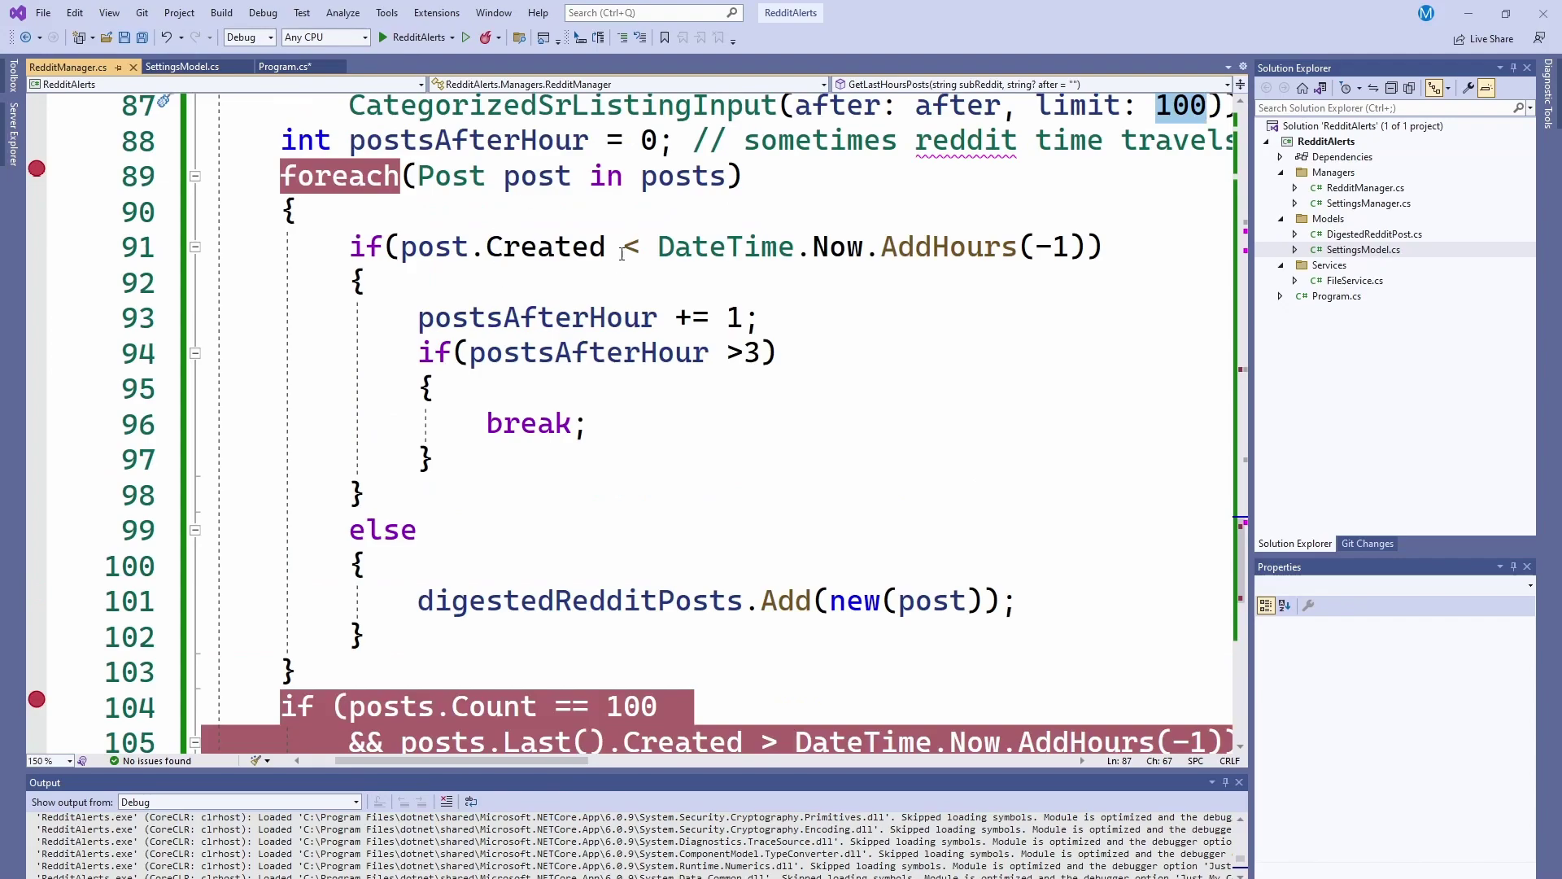
{"action": "scroll", "coordinate": [621, 253], "scroll_direction": "down", "scroll_amount": 1}
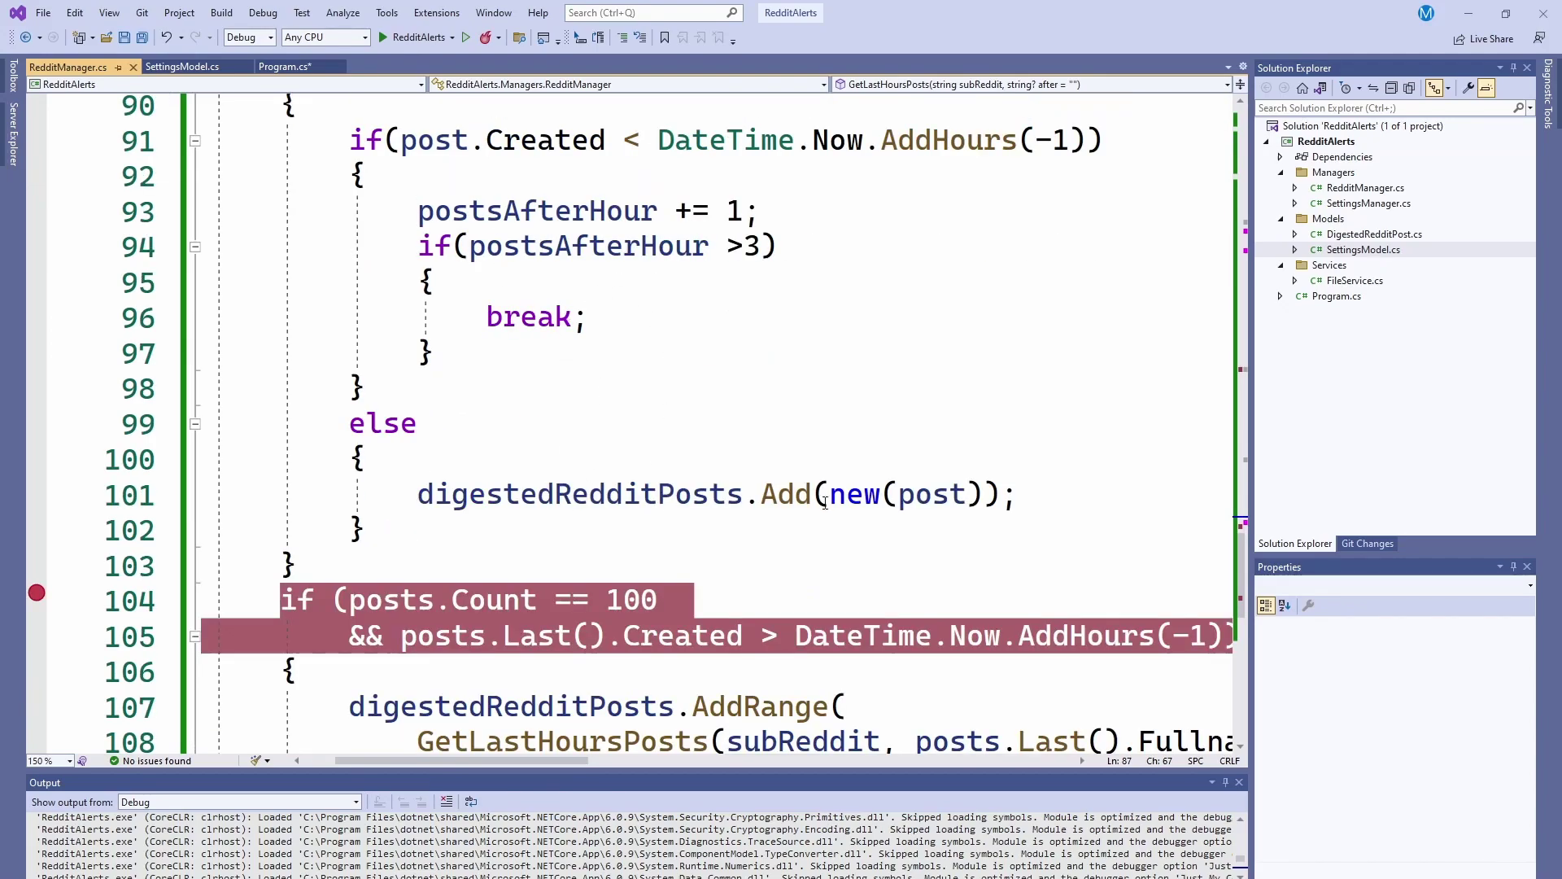
{"action": "scroll", "coordinate": [826, 501], "scroll_direction": "down", "scroll_amount": 3}
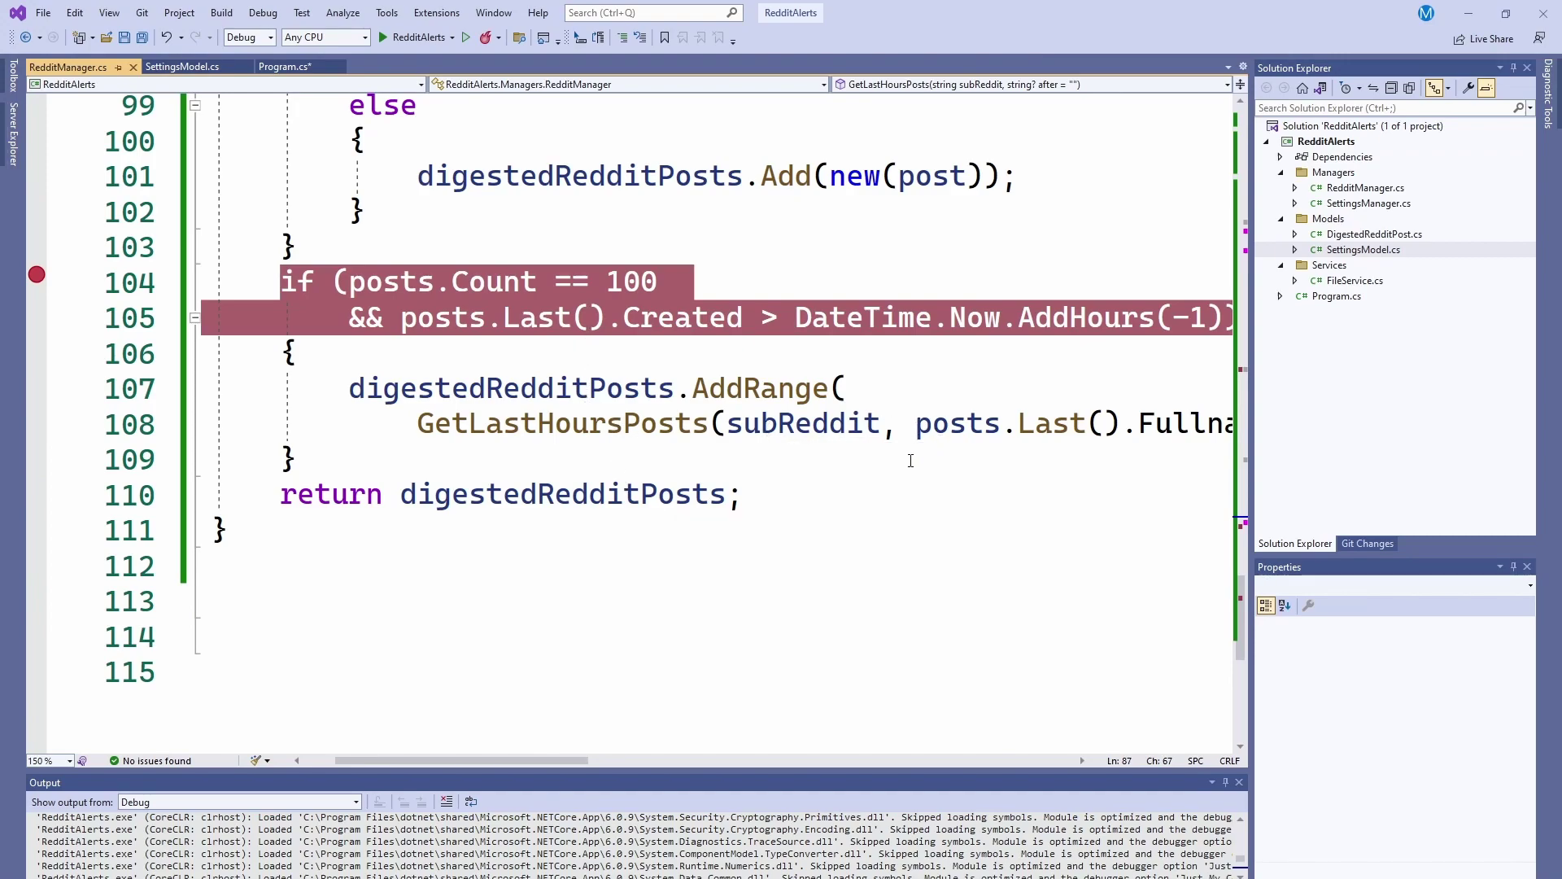
{"action": "left_click_drag", "start_coordinate": [523, 759], "coordinate": [583, 759]}
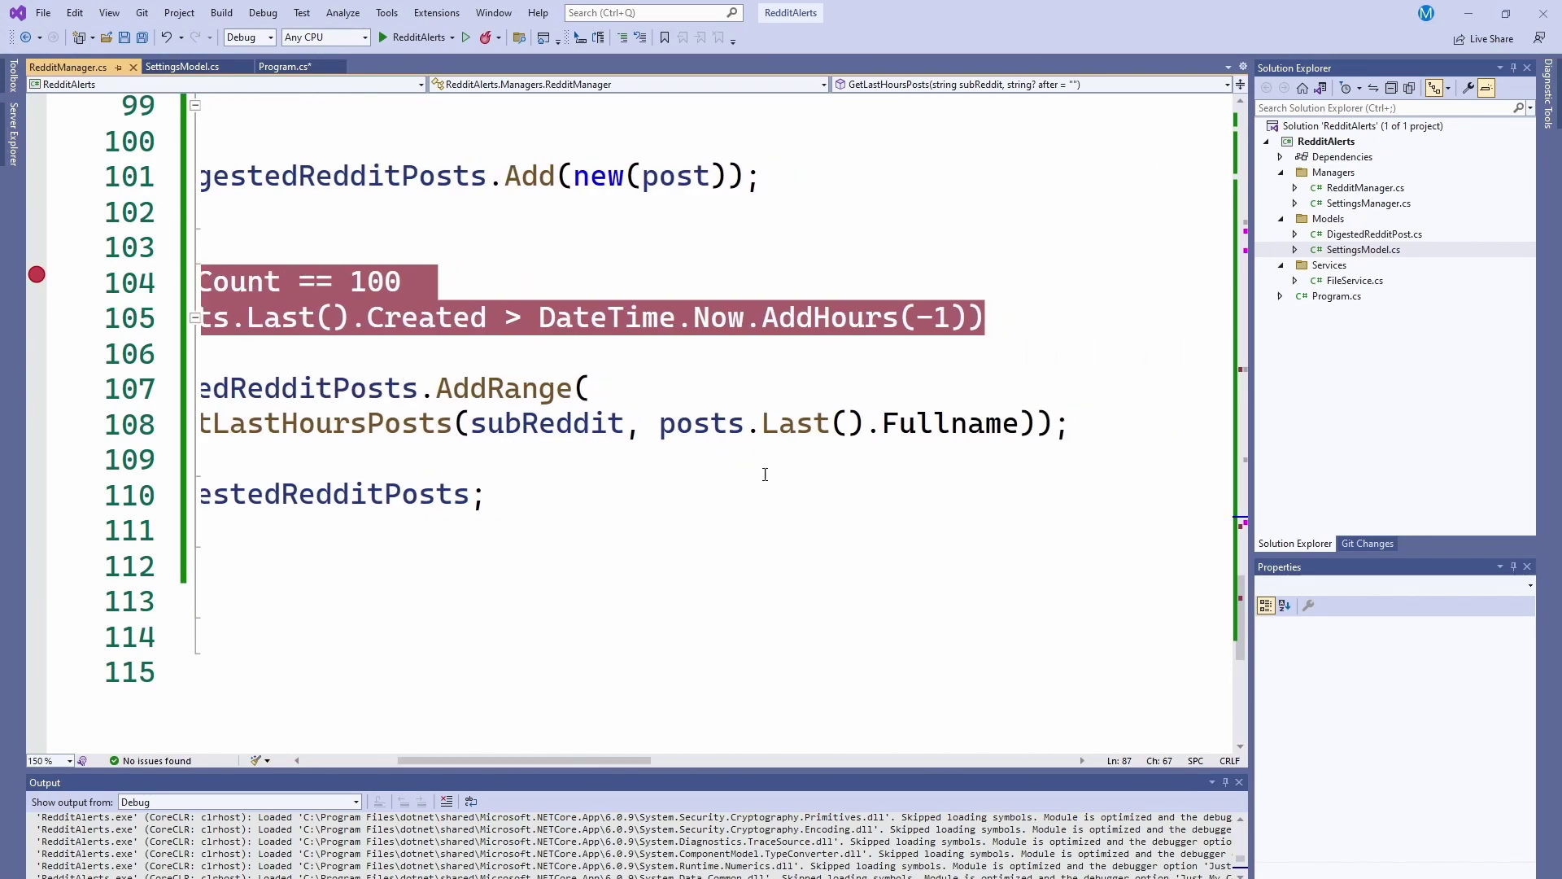
{"action": "left_click_drag", "start_coordinate": [470, 765], "coordinate": [398, 769]}
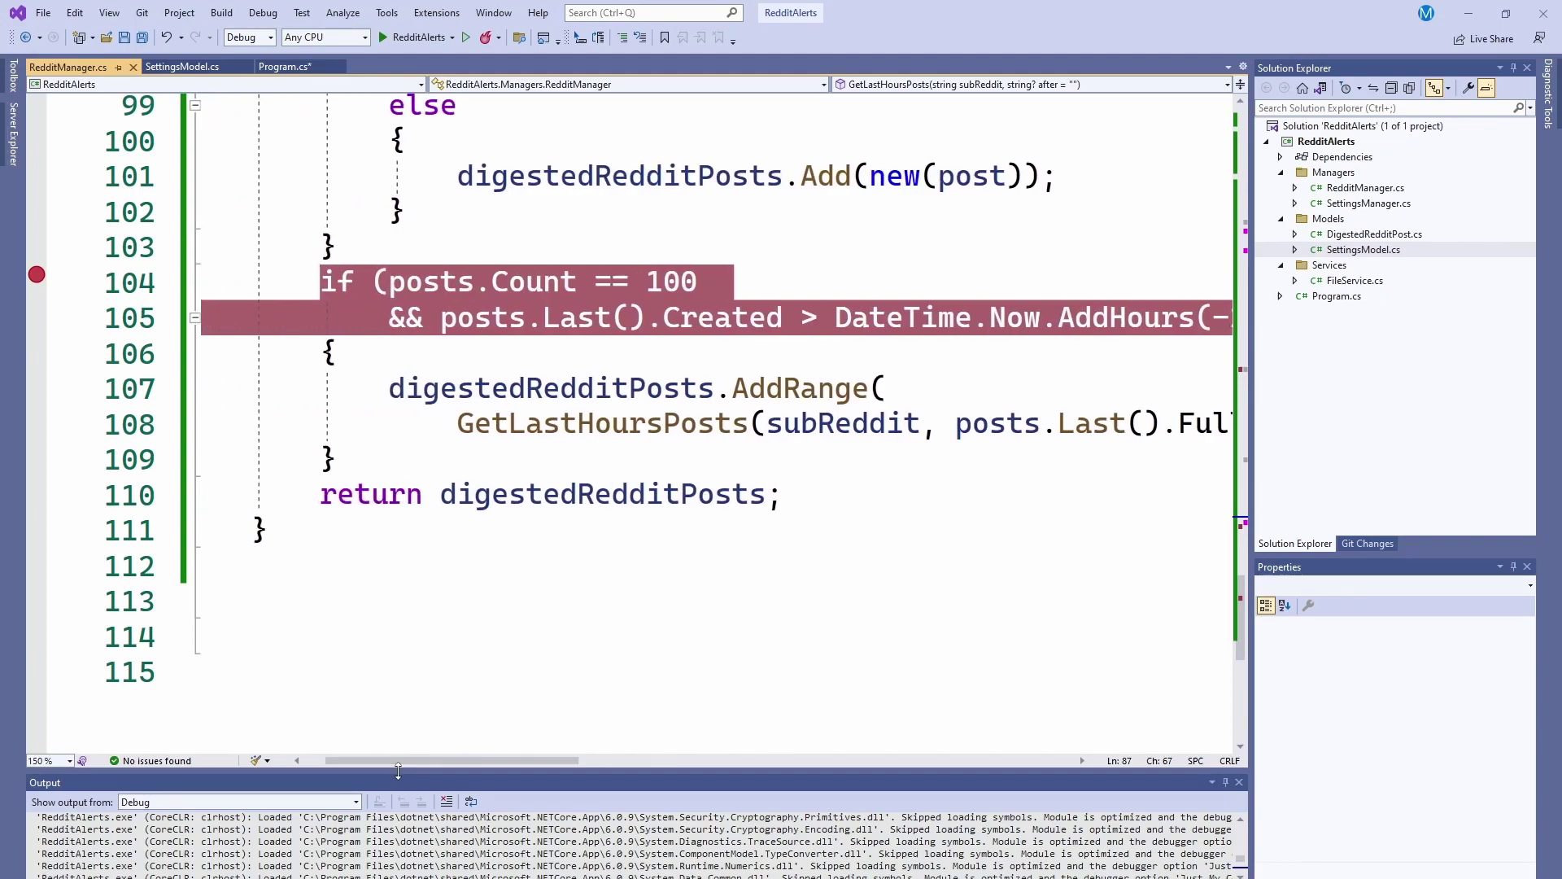
{"action": "mouse_move", "coordinate": [601, 494]}
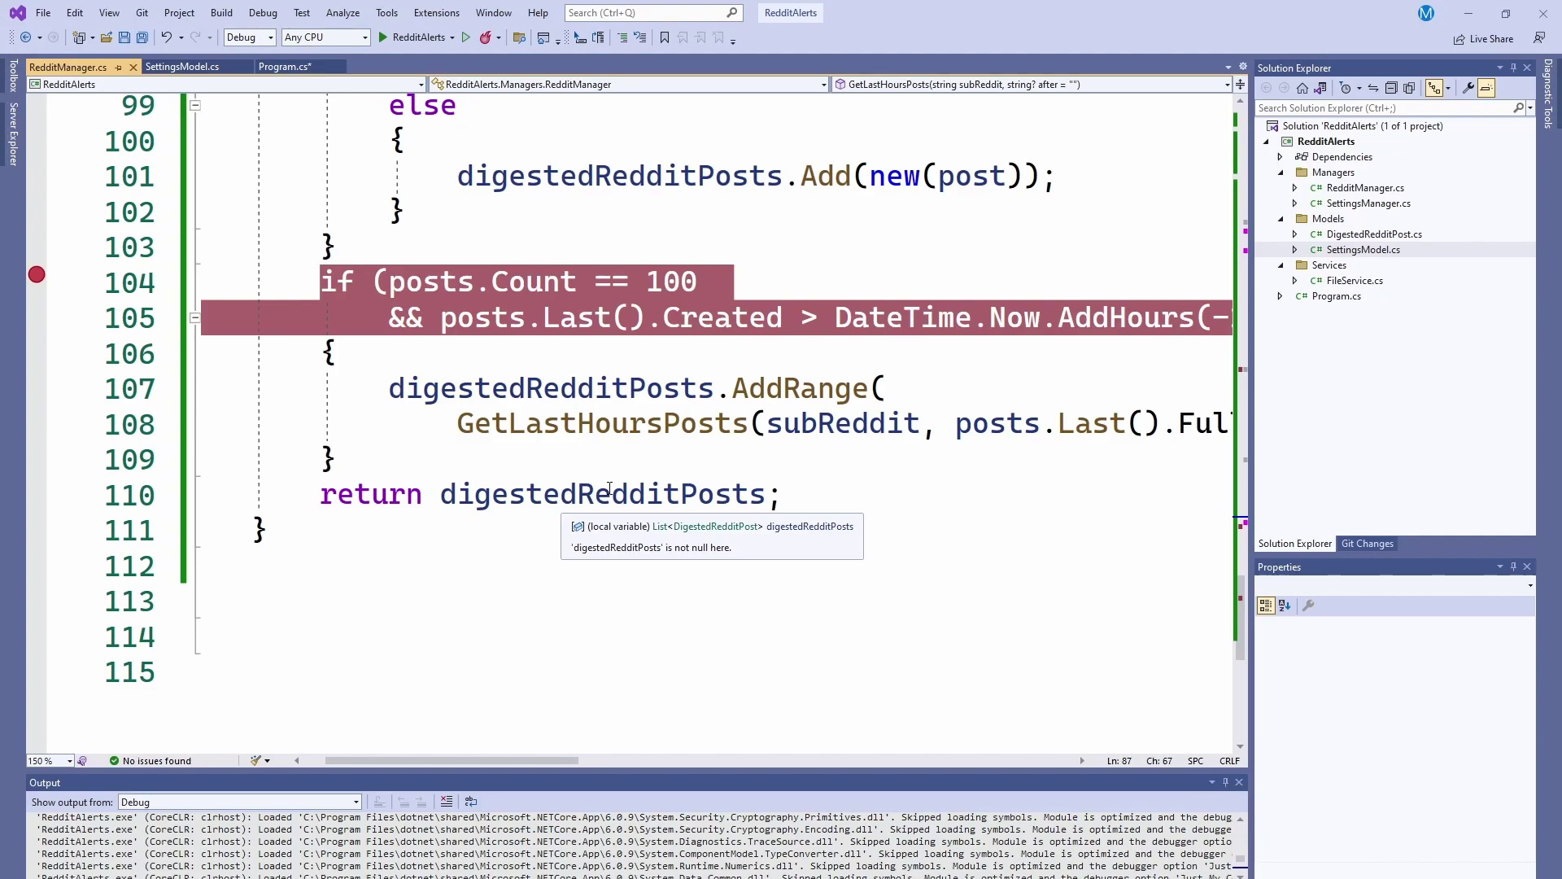
Debug RedditAlerts until the GetLastHoursPosts breakpoint hits with 100 wallstreetbets posts
{"action": "left_click", "coordinate": [417, 37]}
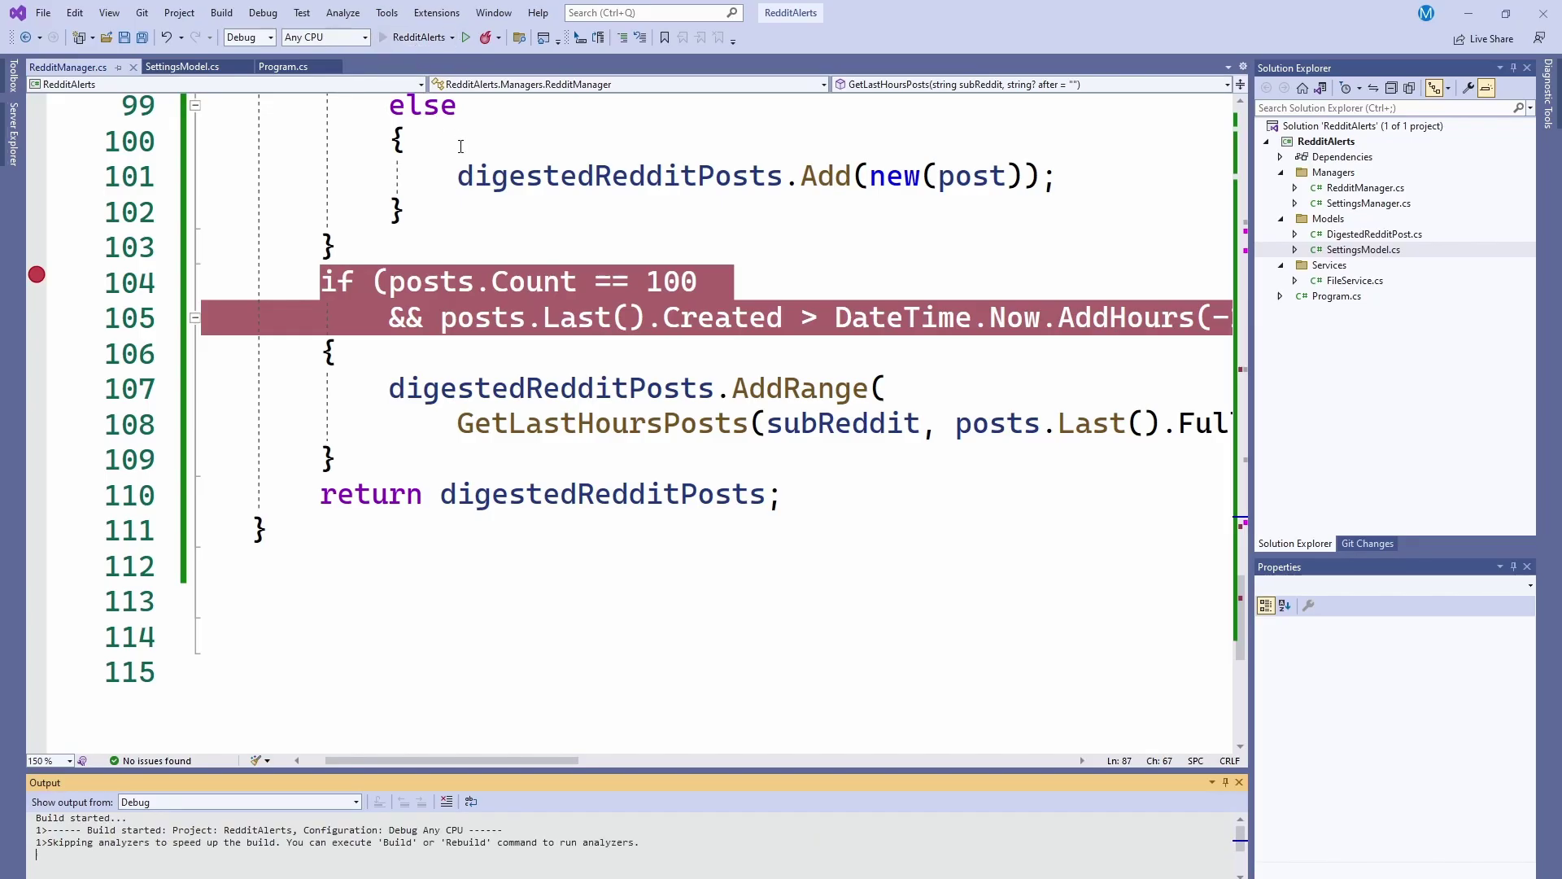
{"action": "scroll", "coordinate": [512, 266], "scroll_direction": "down", "scroll_amount": 3}
{"action": "scroll", "coordinate": [511, 267], "scroll_direction": "down", "scroll_amount": 5}
{"action": "scroll", "coordinate": [512, 266], "scroll_direction": "down", "scroll_amount": 3}
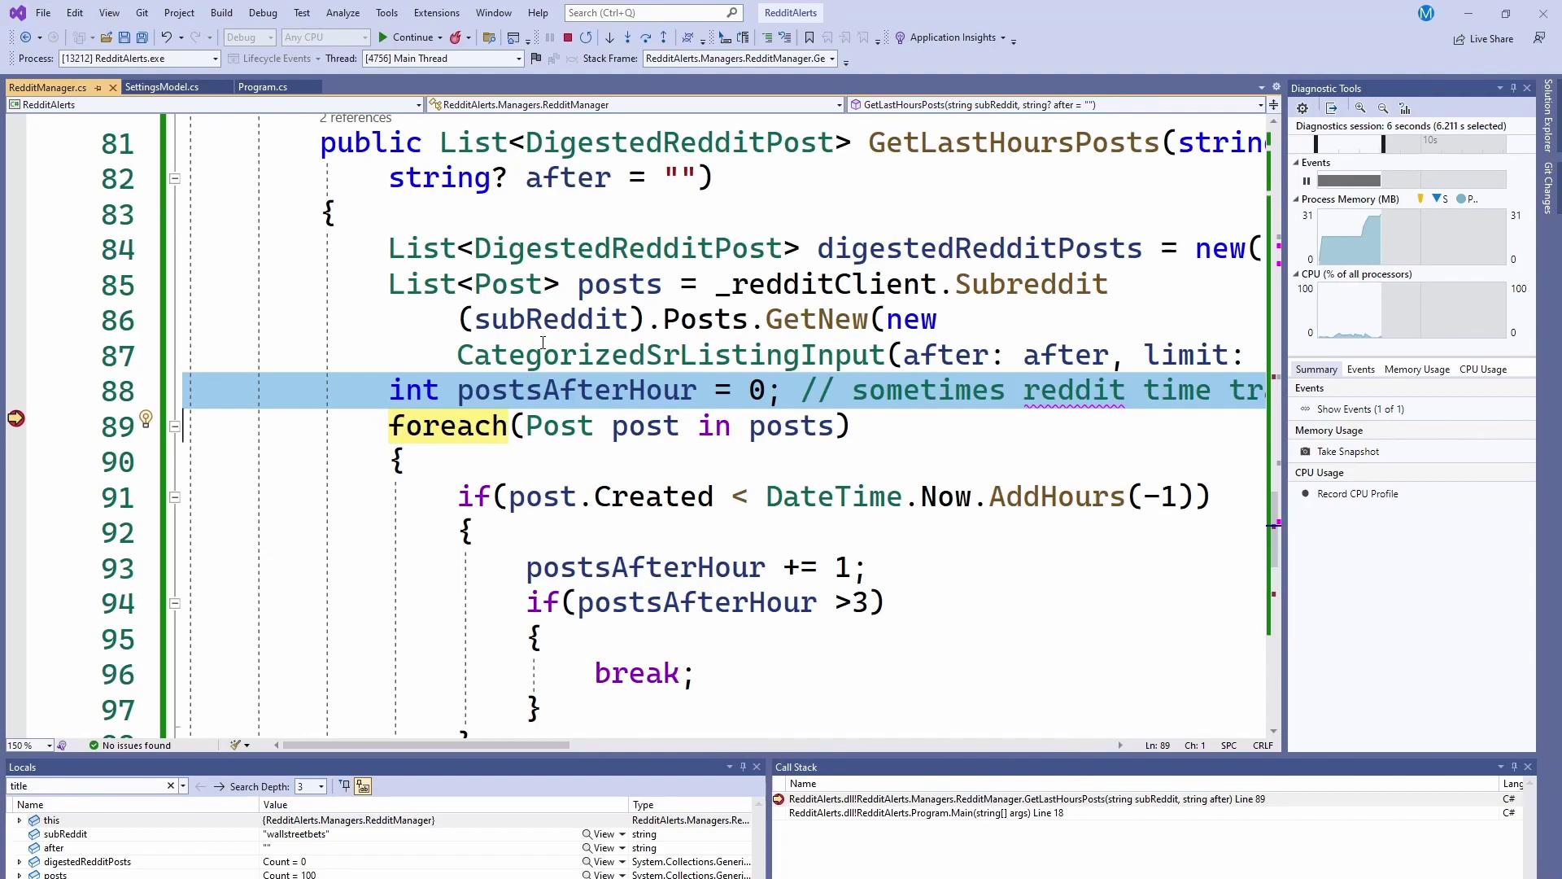
{"action": "left_click", "coordinate": [610, 308]}
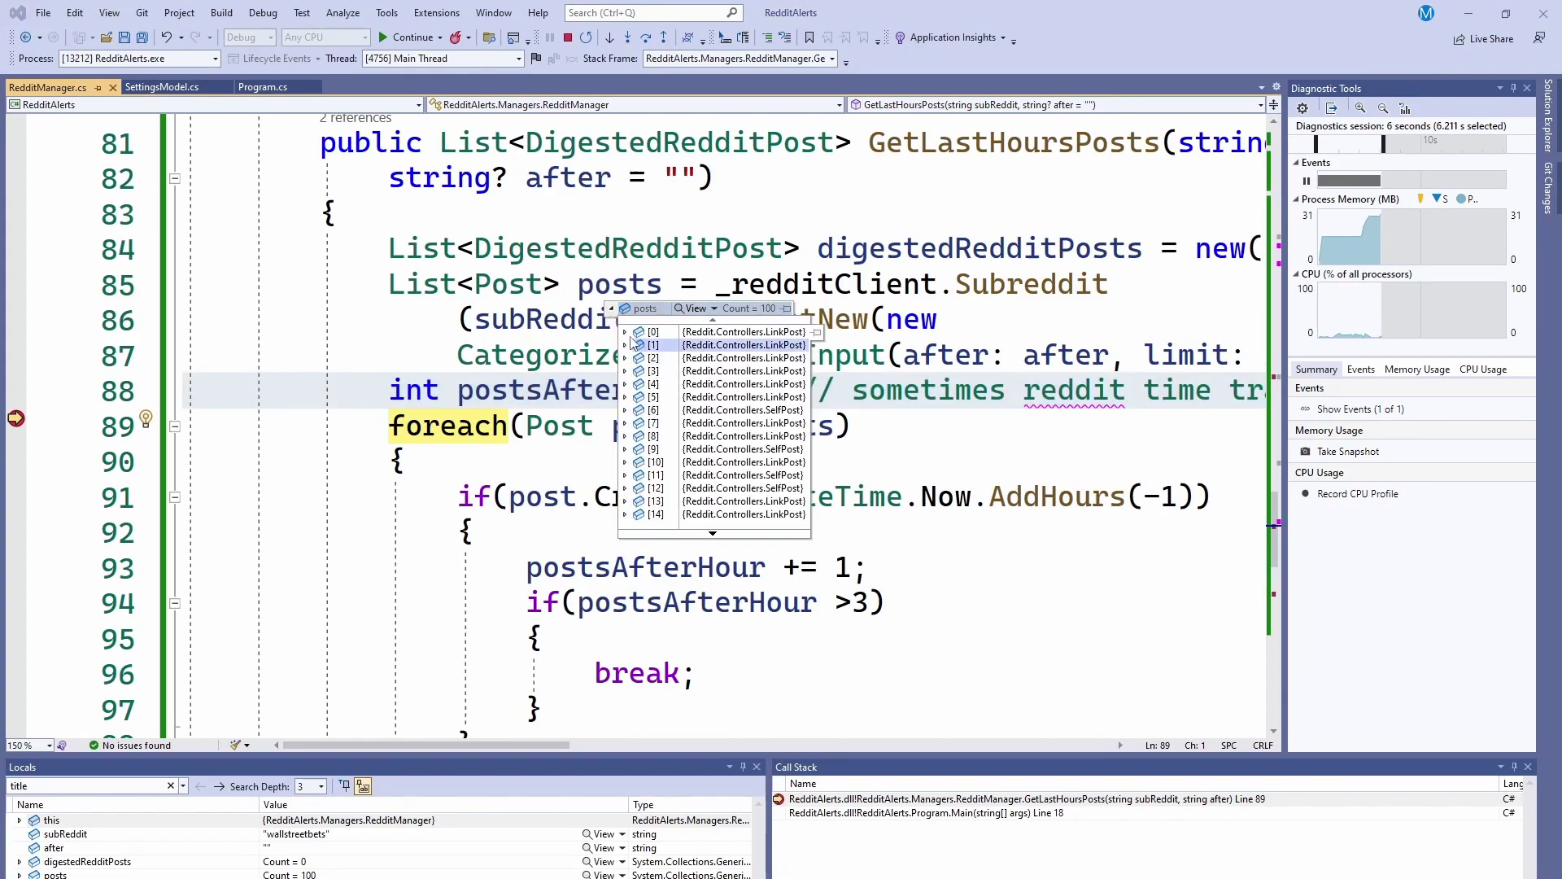
{"action": "mouse_move", "coordinate": [683, 332]}
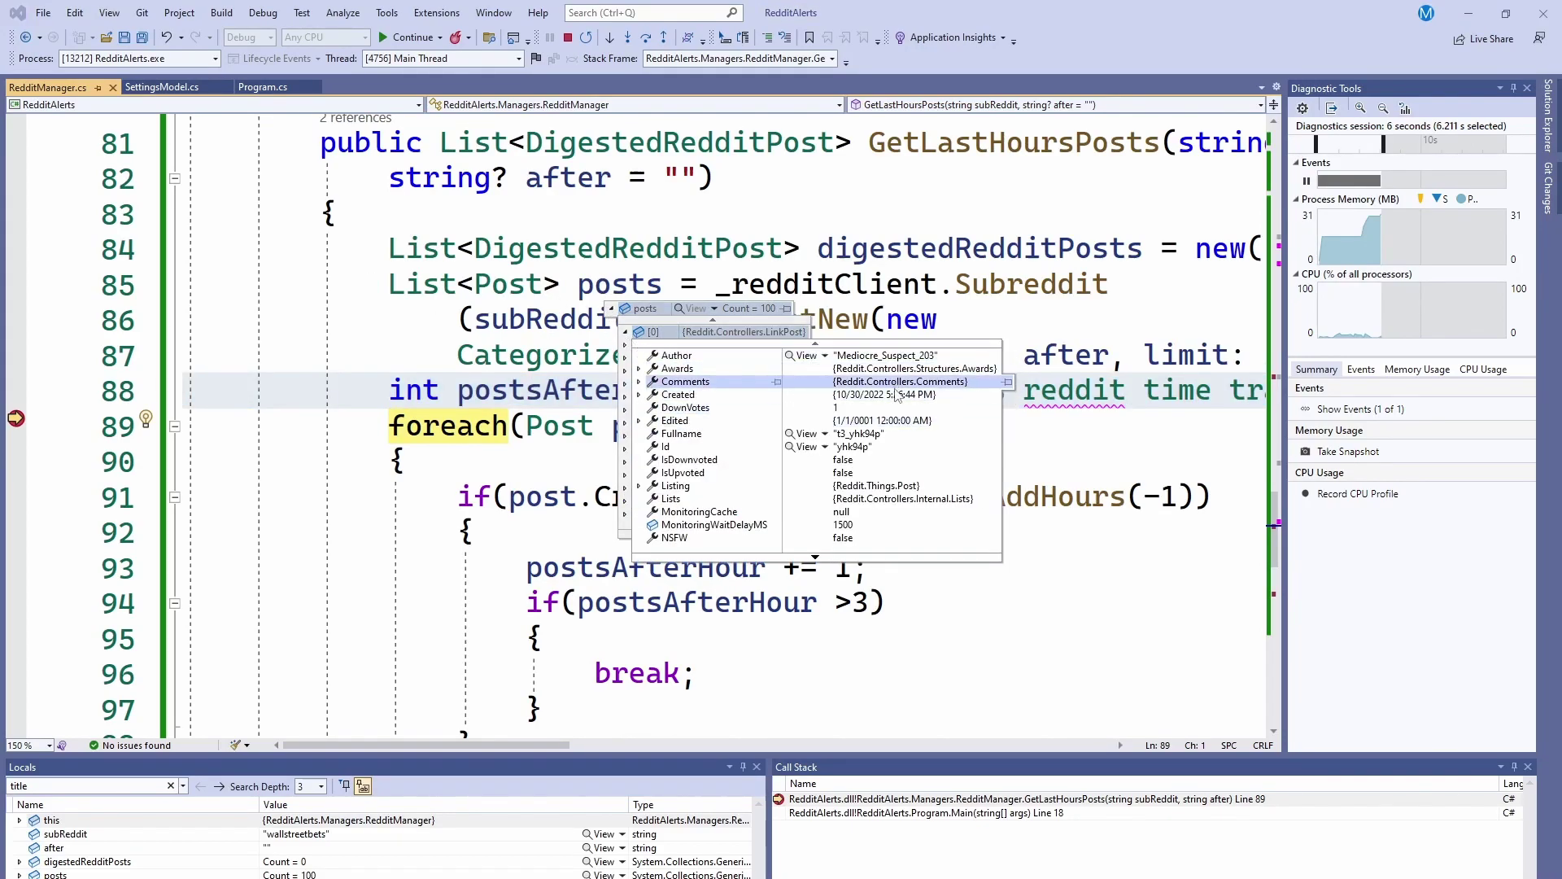
{"action": "left_click", "coordinate": [881, 412]}
{"action": "scroll", "coordinate": [732, 402], "scroll_direction": "down", "scroll_amount": 1}
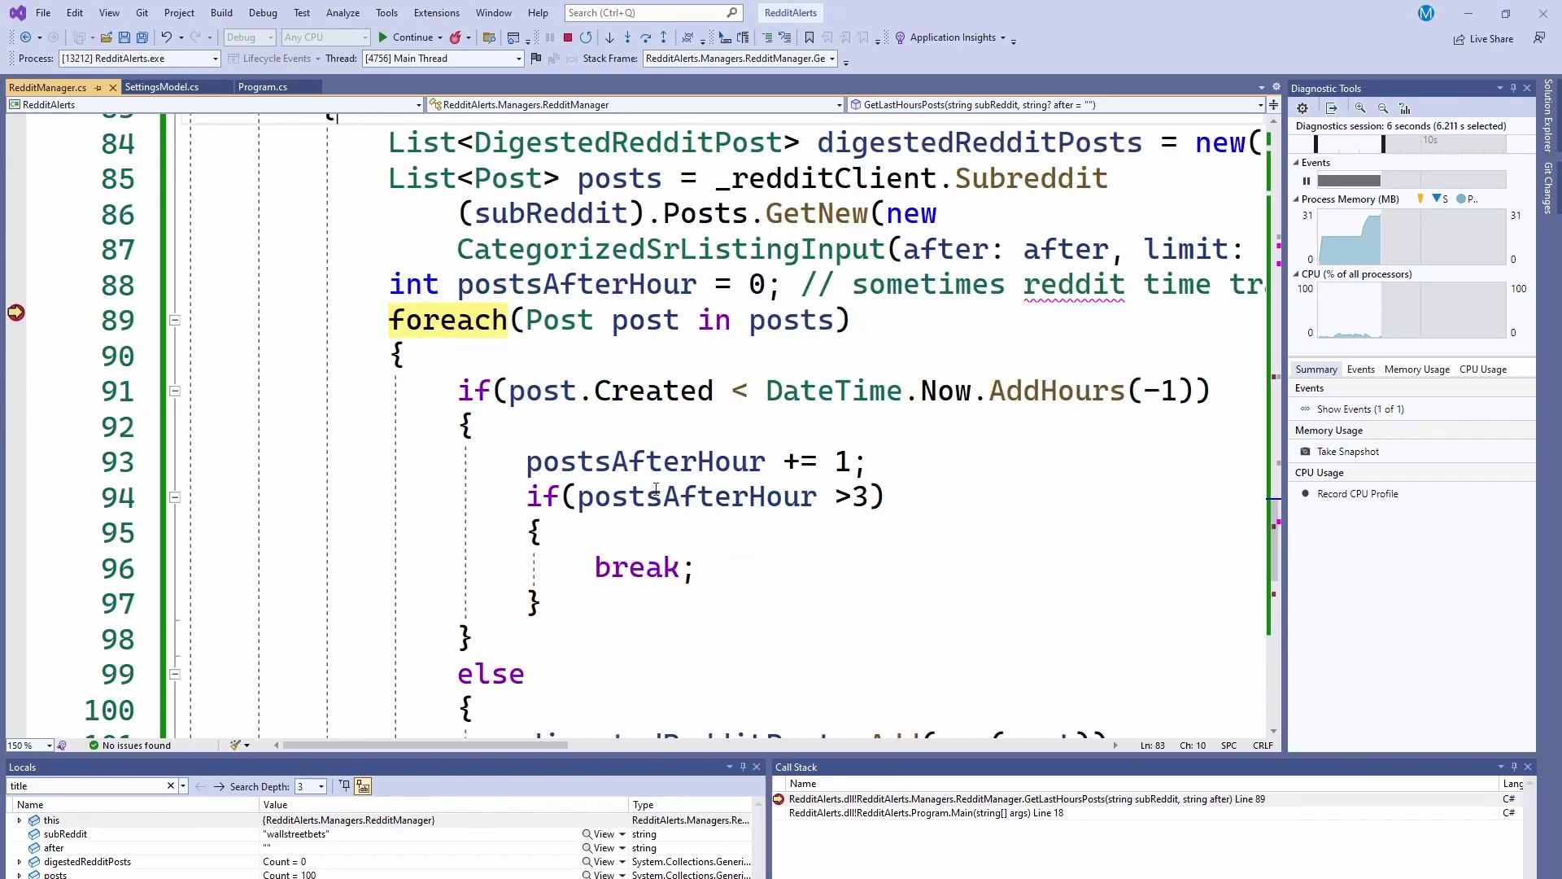
{"action": "scroll", "coordinate": [687, 386], "scroll_direction": "down", "scroll_amount": 2}
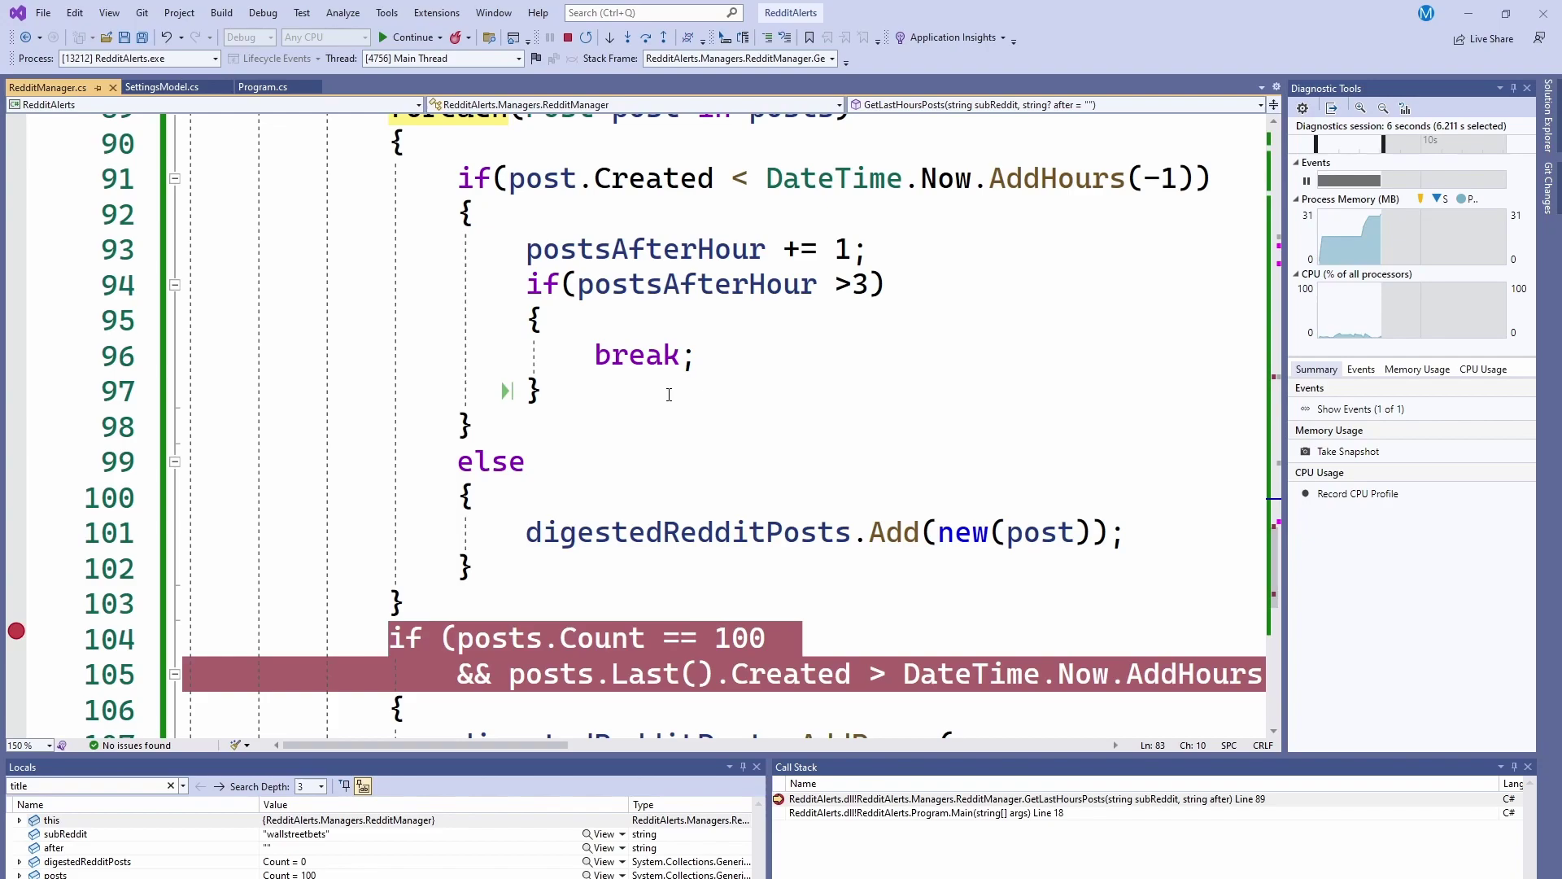
{"action": "scroll", "coordinate": [672, 394], "scroll_direction": "down", "scroll_amount": 2}
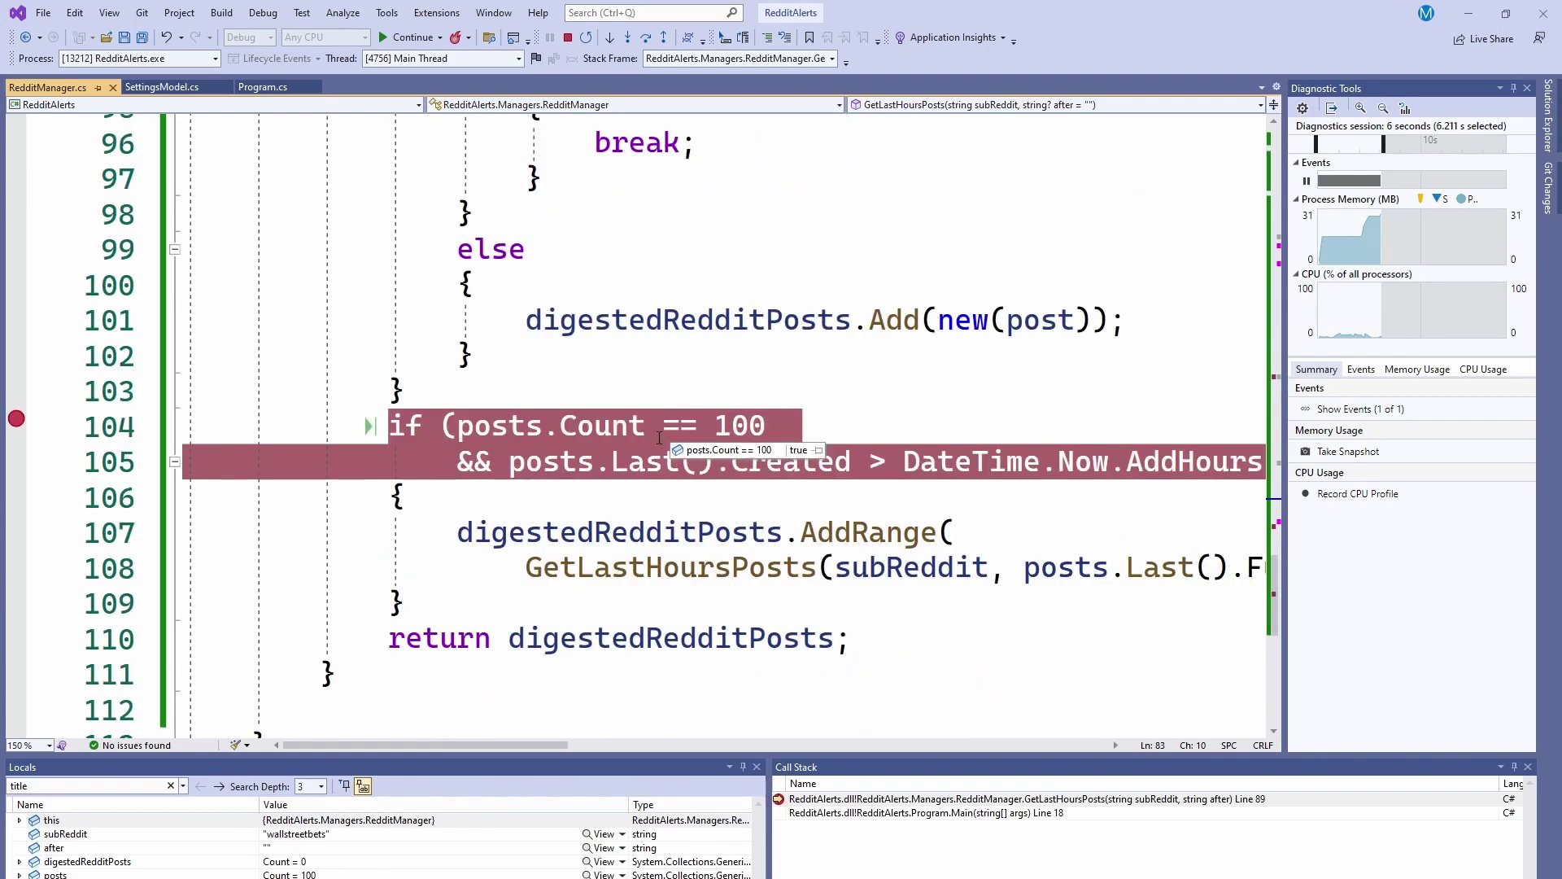